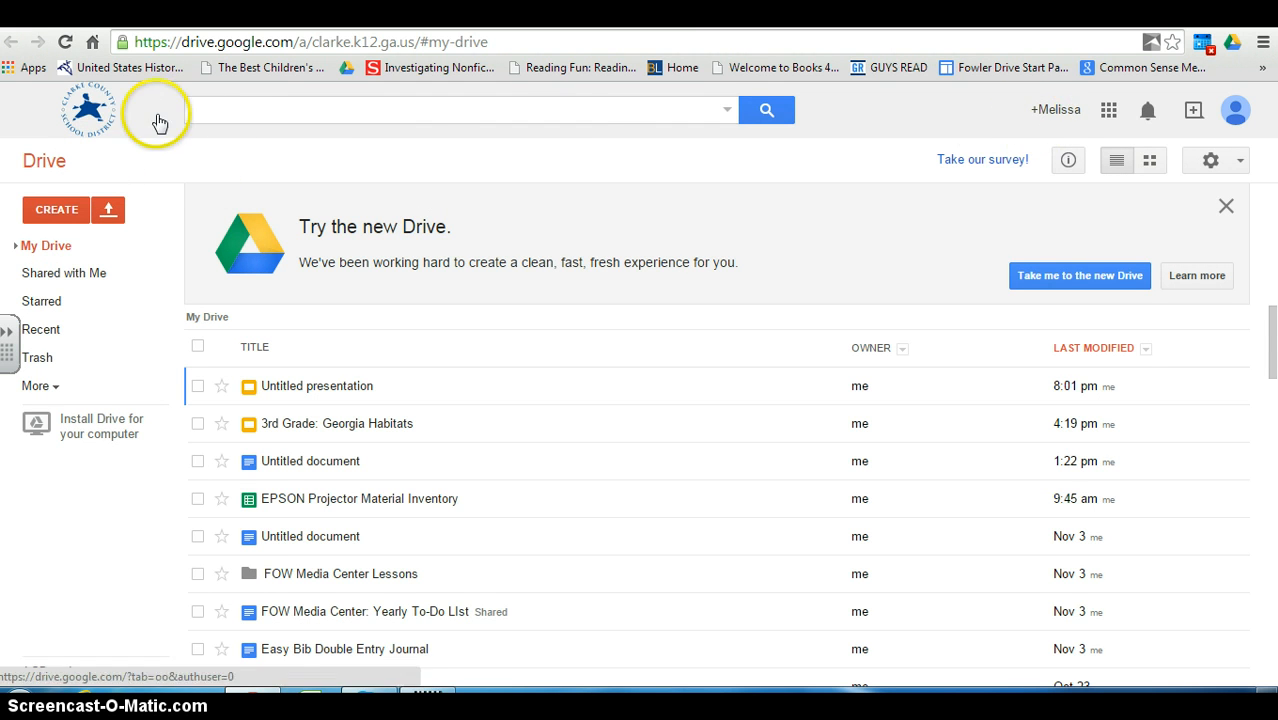
Create a new presentation with the Simple Light theme.
click(58, 212)
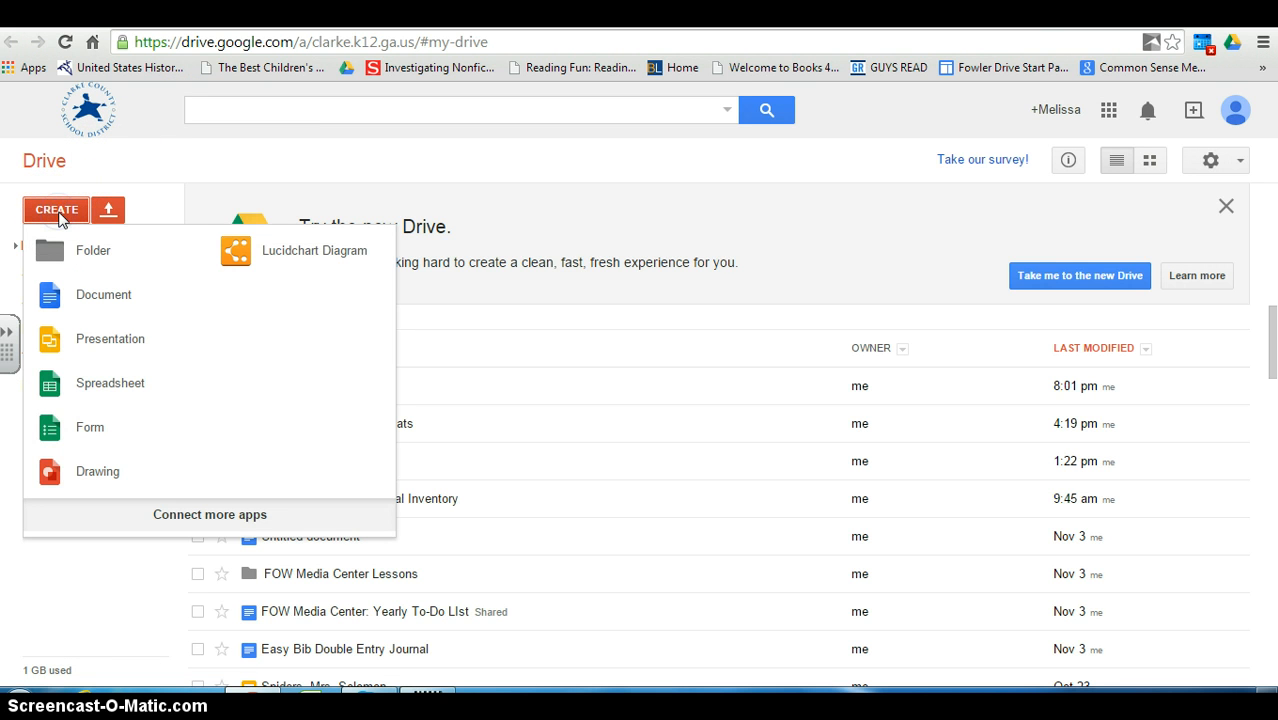
click(86, 340)
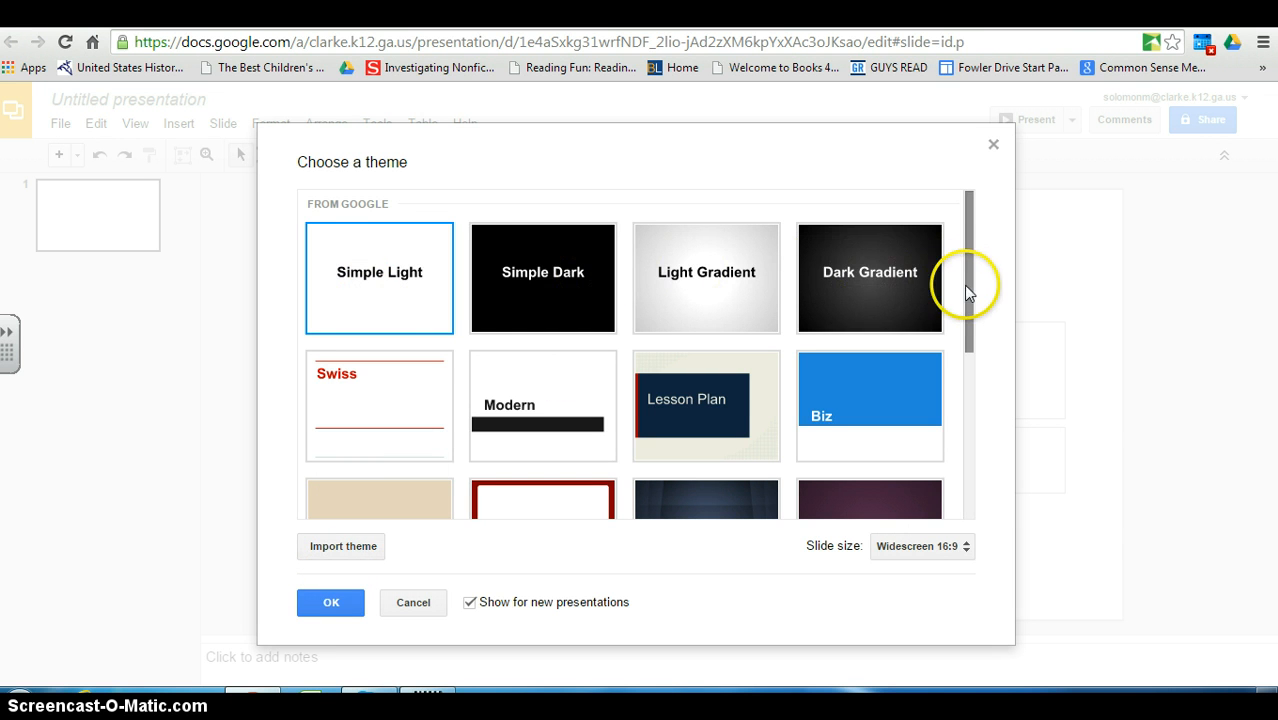
mouse_move(970, 298)
mouse_down()
mouse_move(990, 500)
mouse_move(996, 177)
mouse_up()
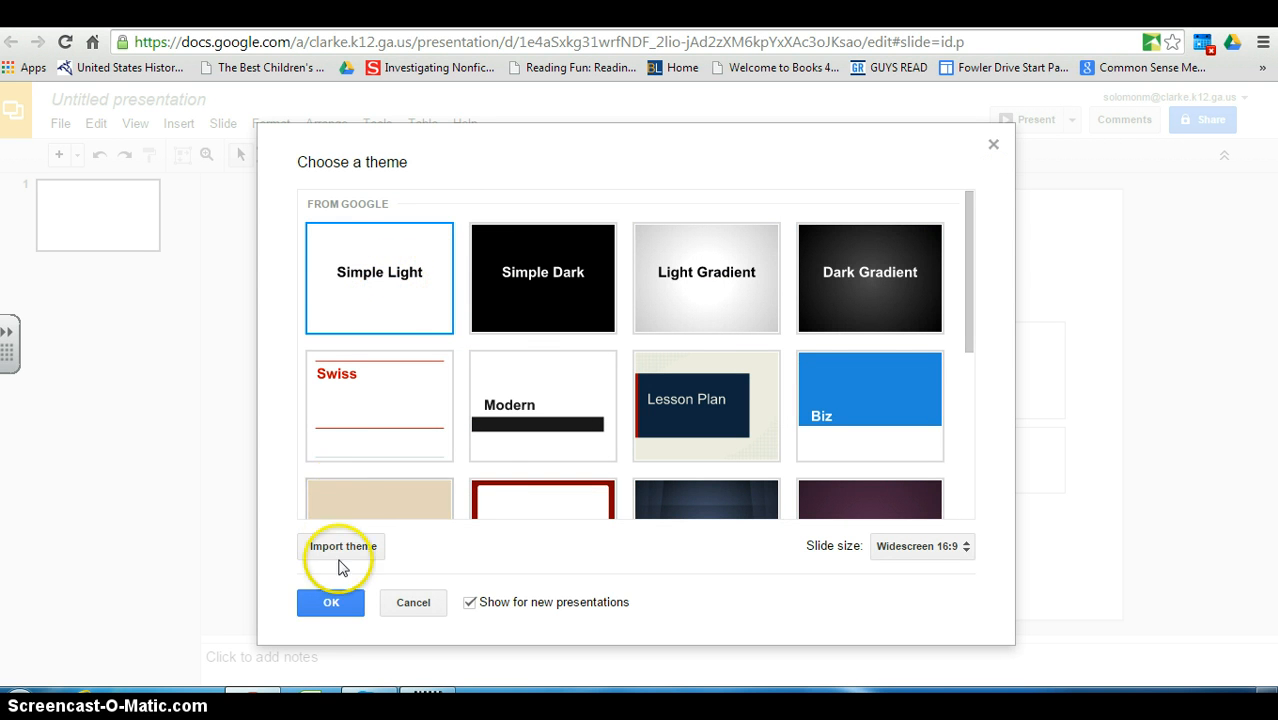
click(330, 605)
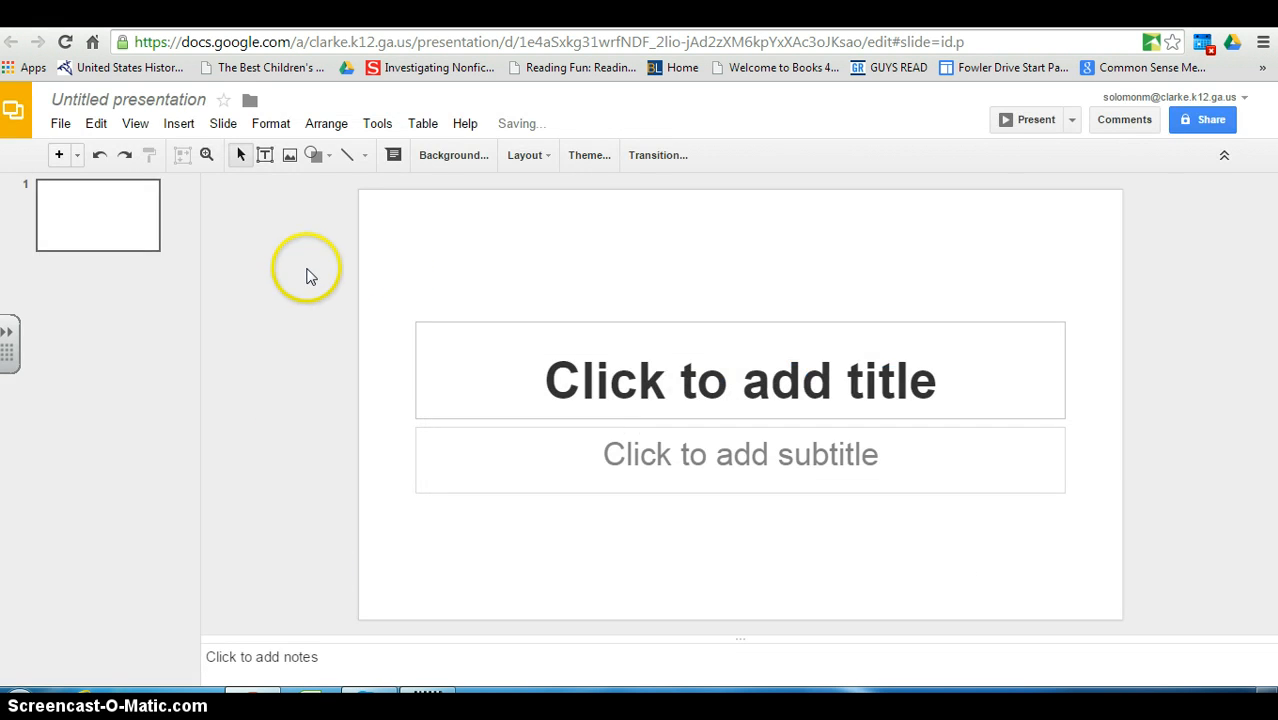
Rename the presentation to "Habitats-" followed by the author's first name and last initial.
click(156, 102)
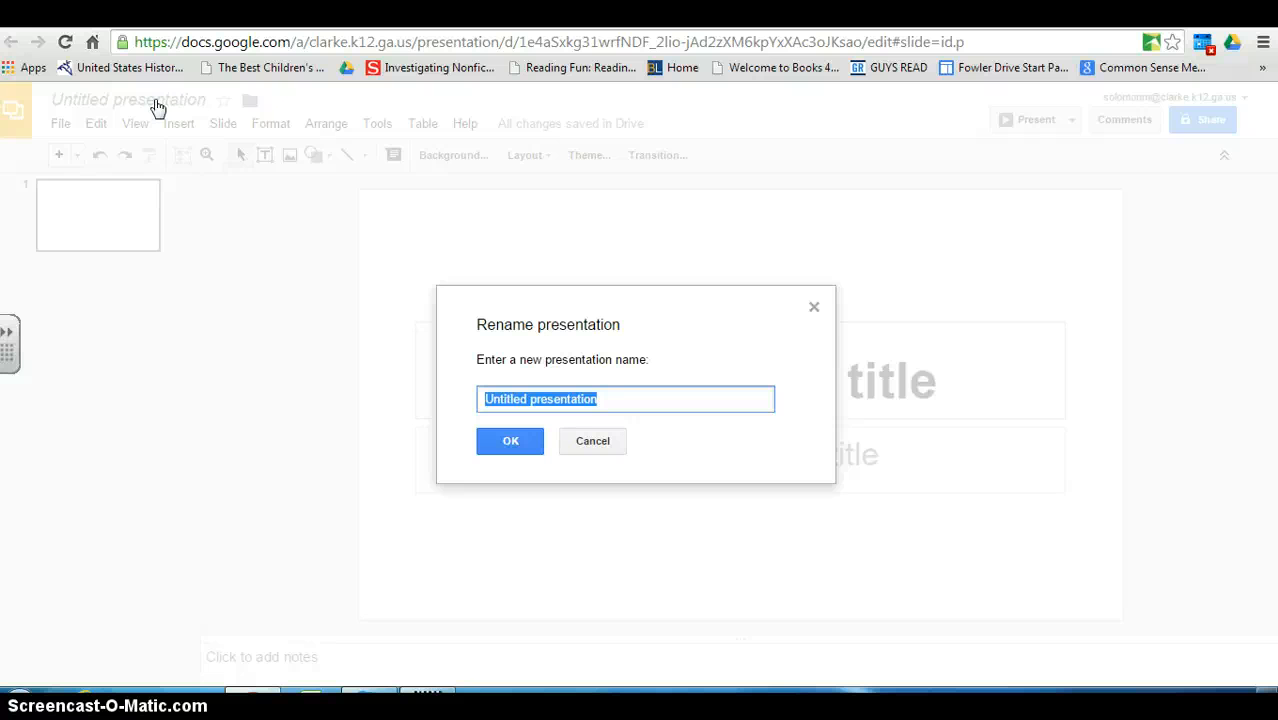
key(BackSpace)
text(Habitats- Melissa S.)
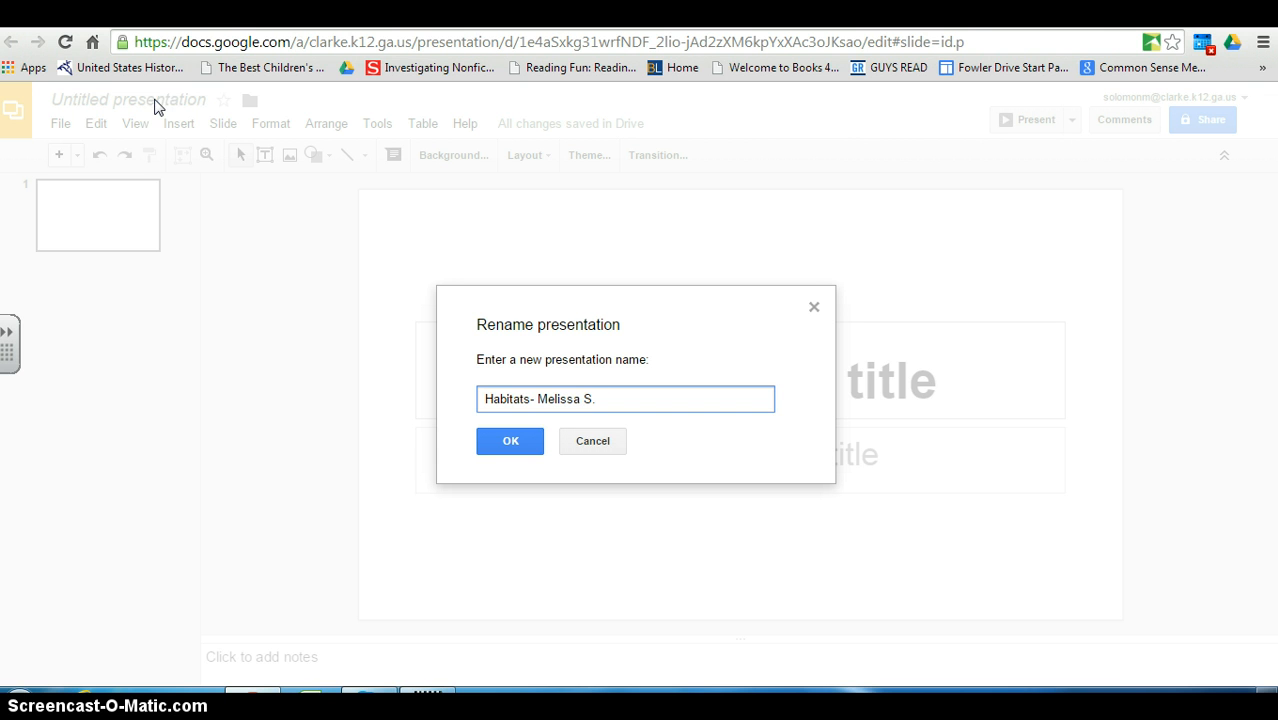
click(90, 193)
click(344, 337)
click(513, 444)
click(513, 440)
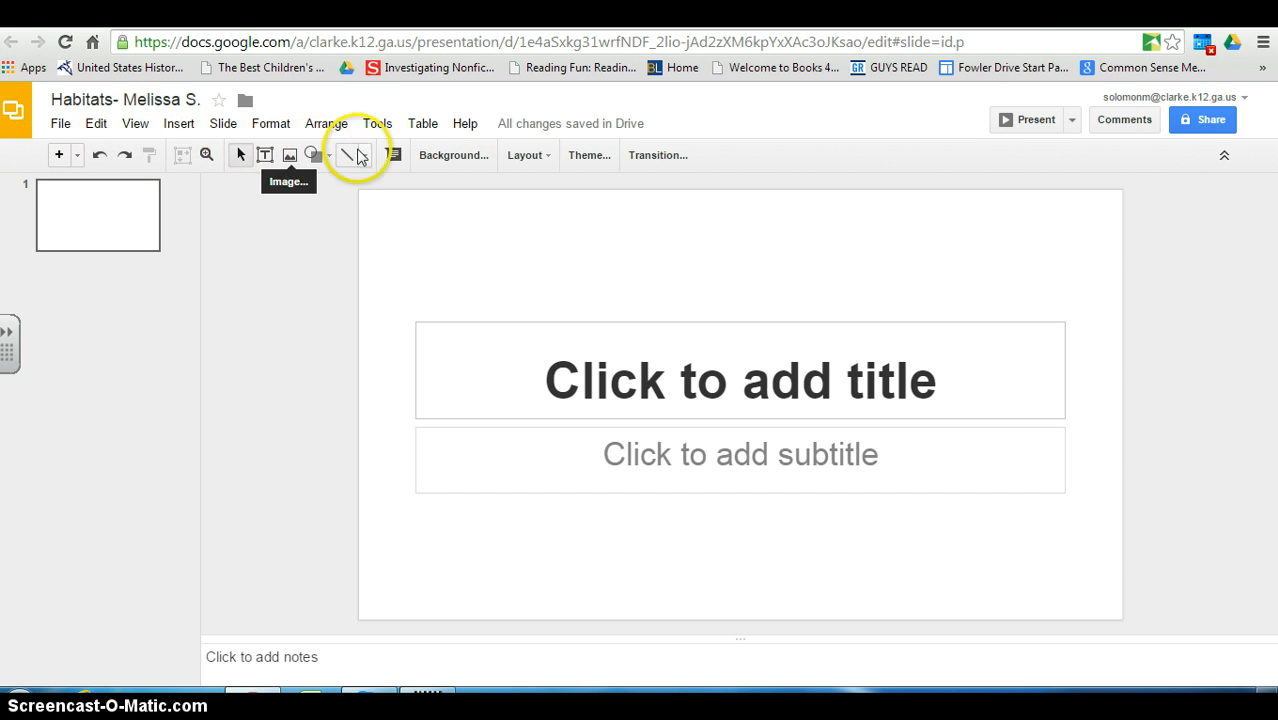
Set the title slide's background color to yellow.
click(223, 124)
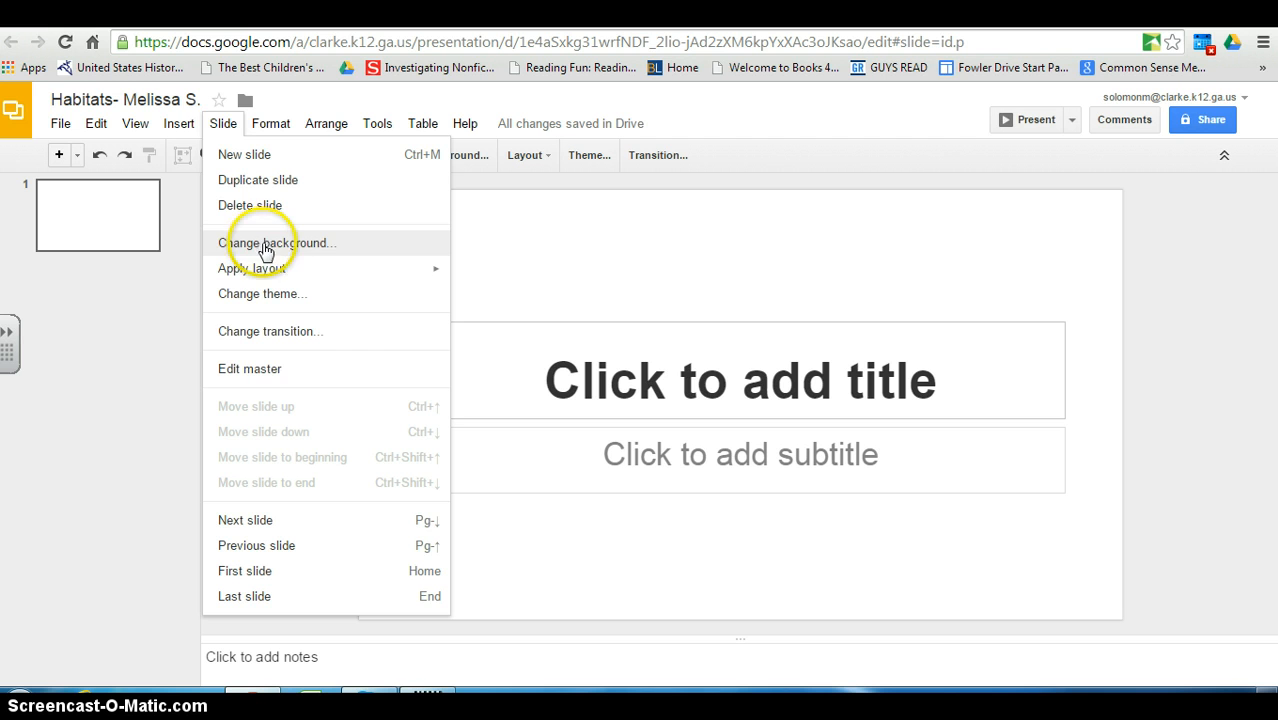
click(170, 225)
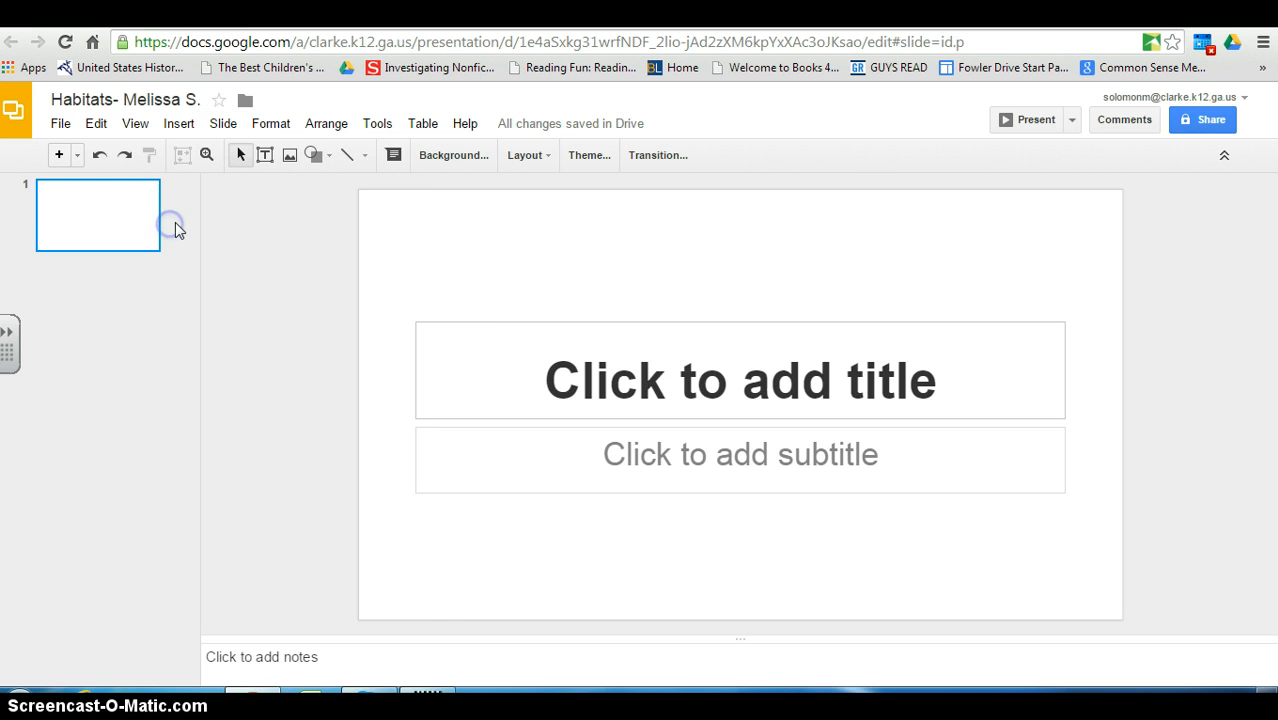
click(452, 157)
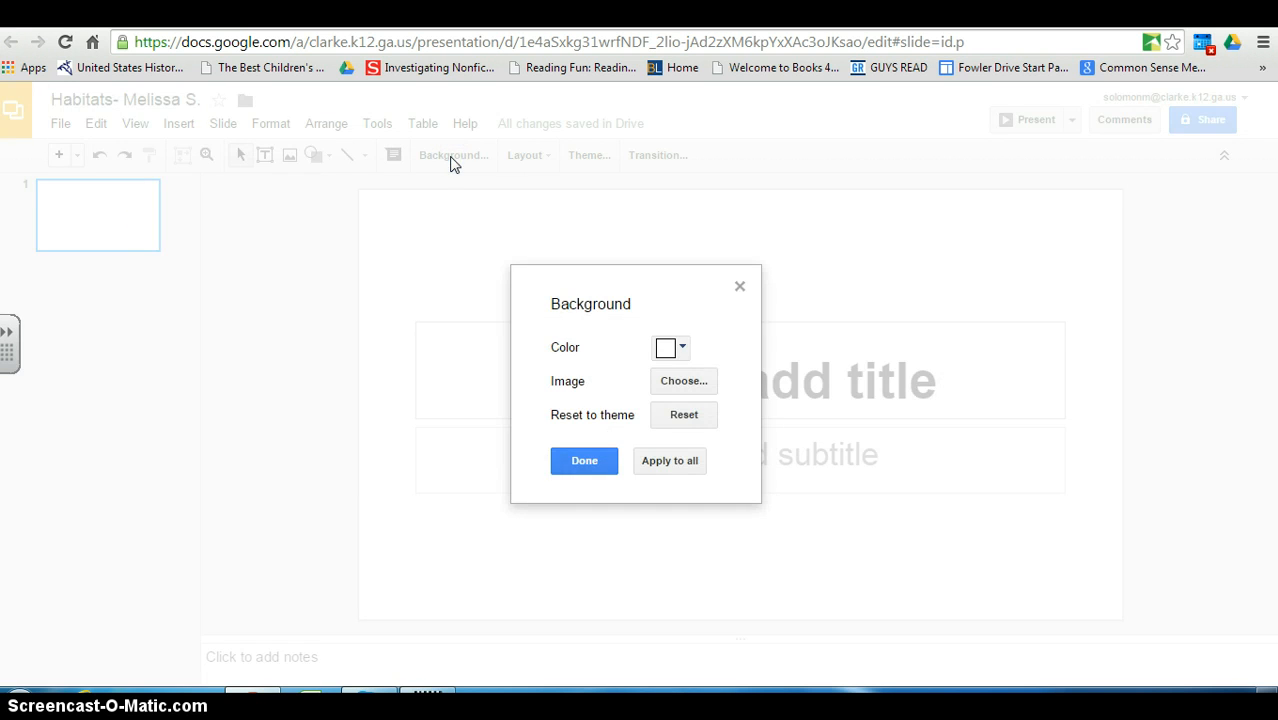
click(684, 349)
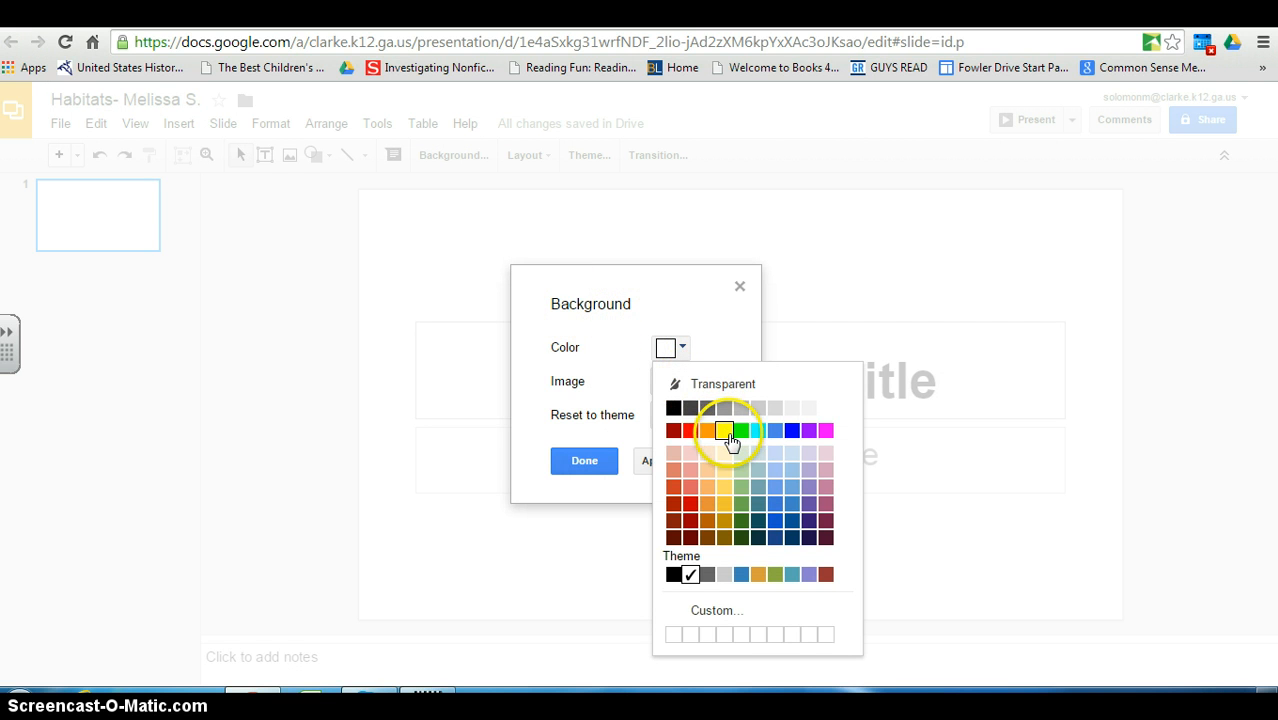
click(725, 431)
click(579, 468)
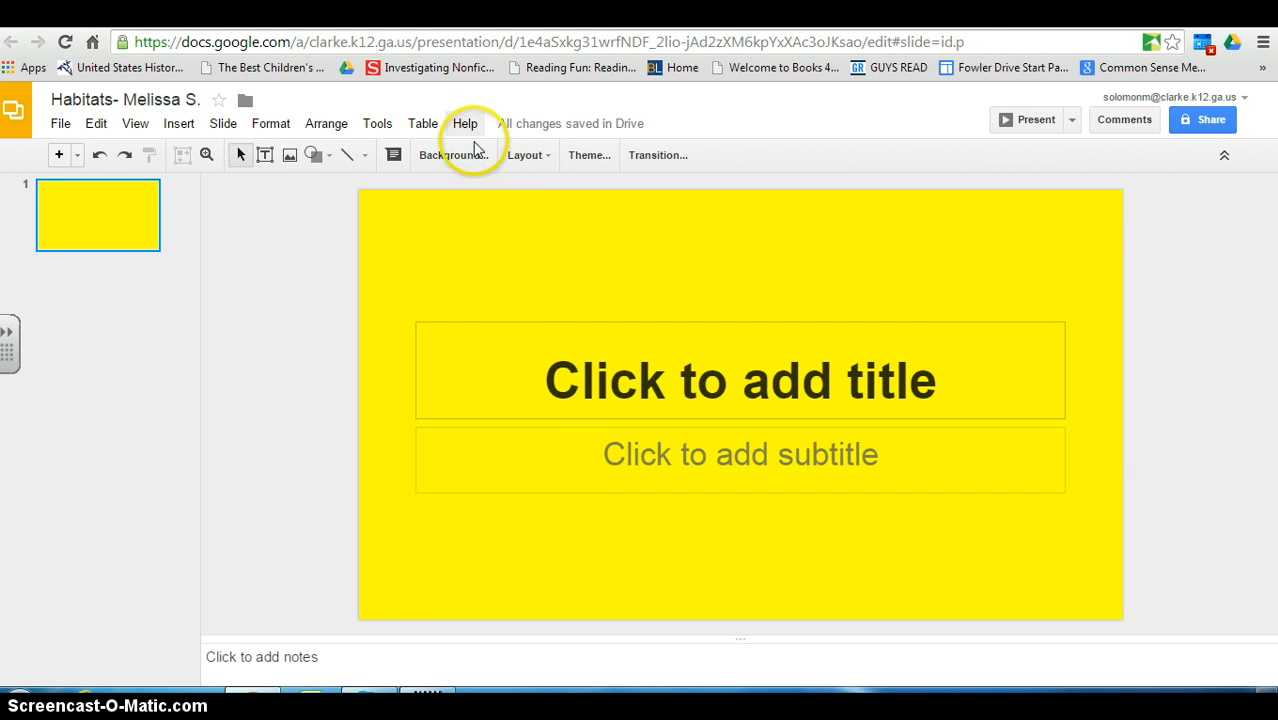
Search Google images for "habitats" and set the mountain meadow photo with pink flowers as the title slide's background.
click(474, 157)
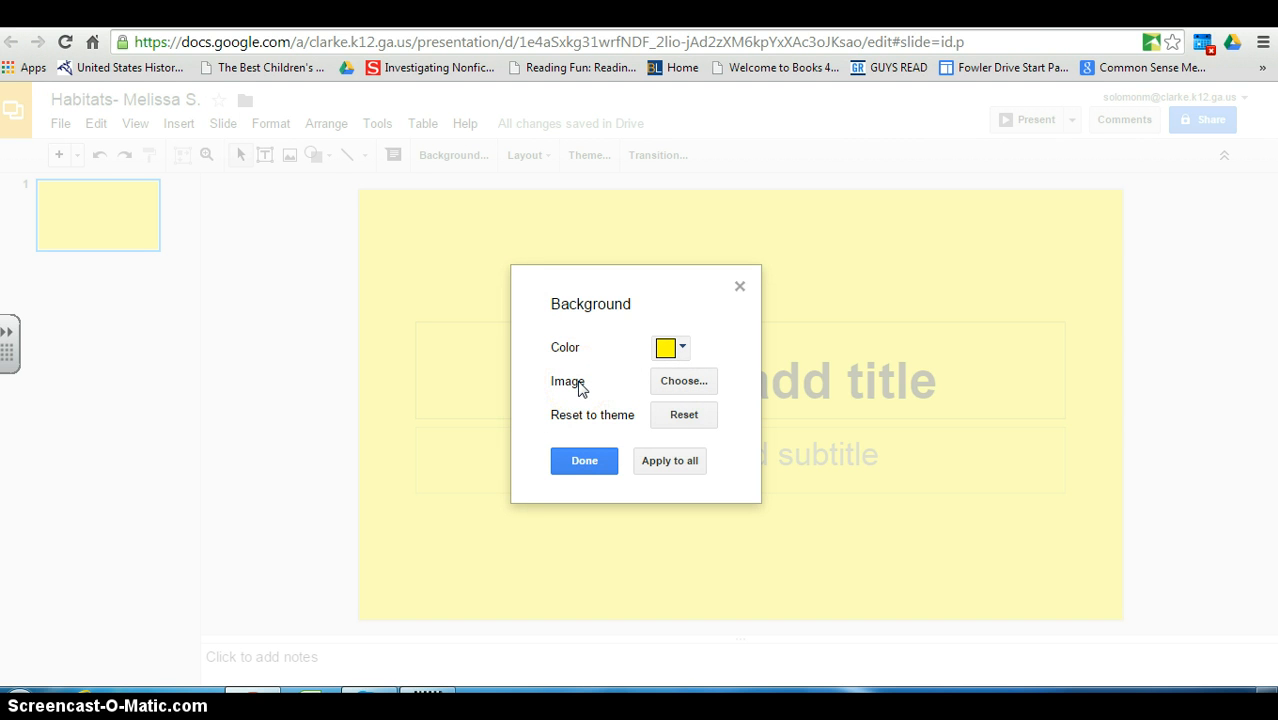
click(684, 382)
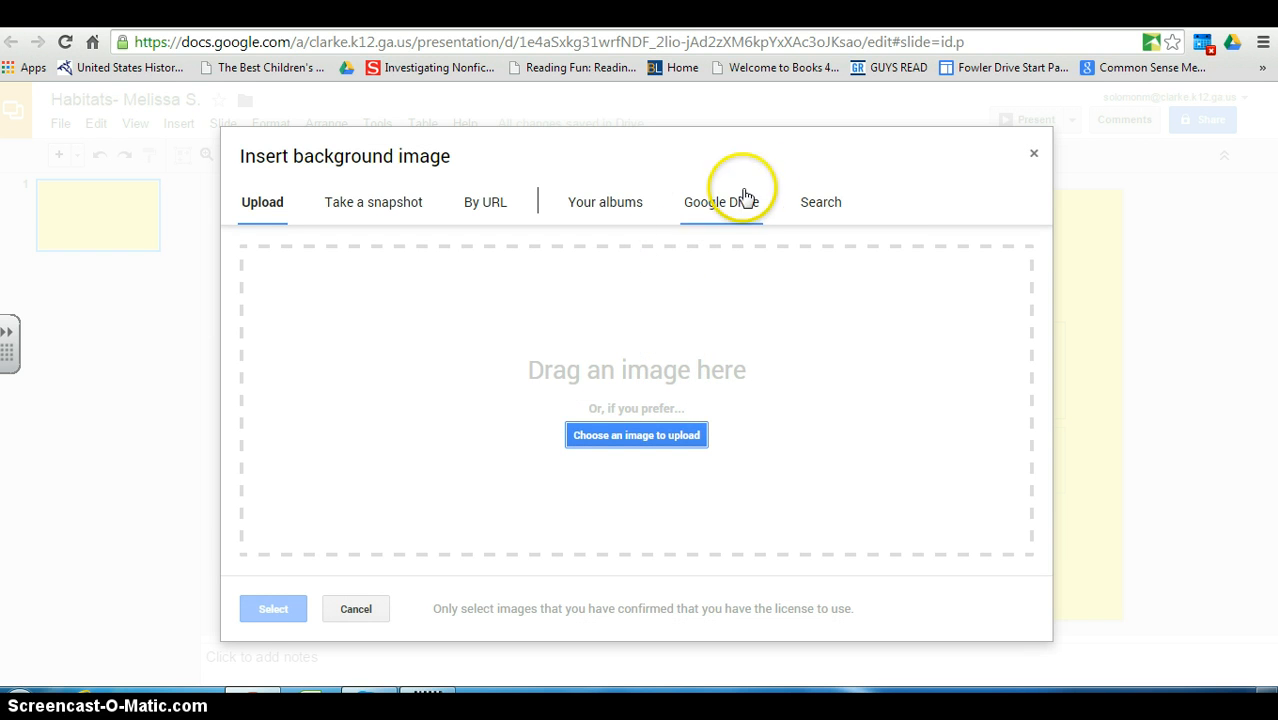
click(820, 208)
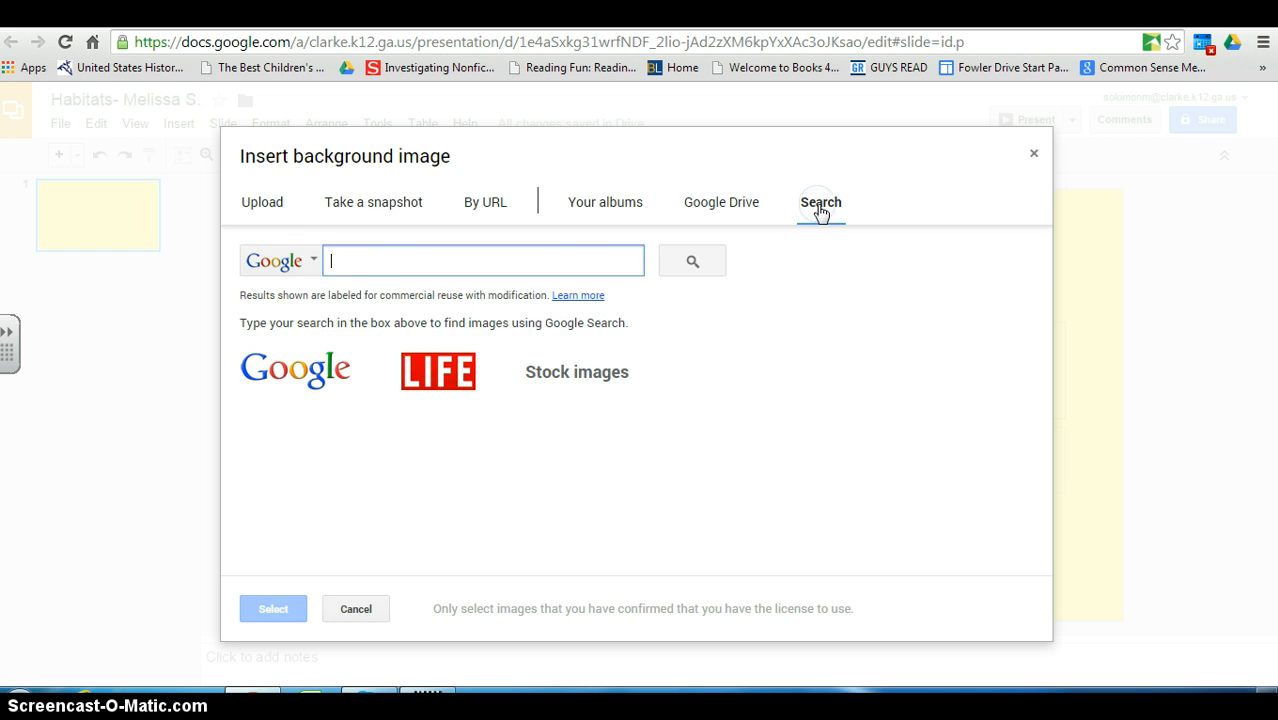
click(356, 266)
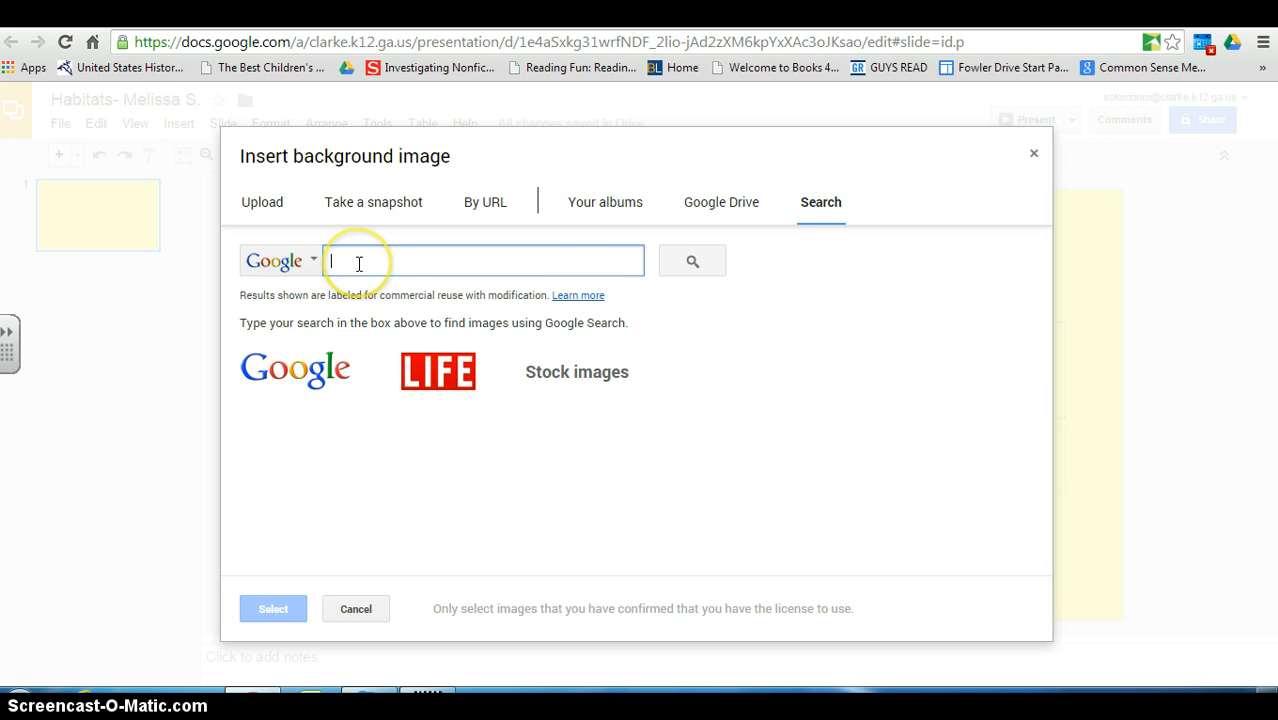
text(habitats)
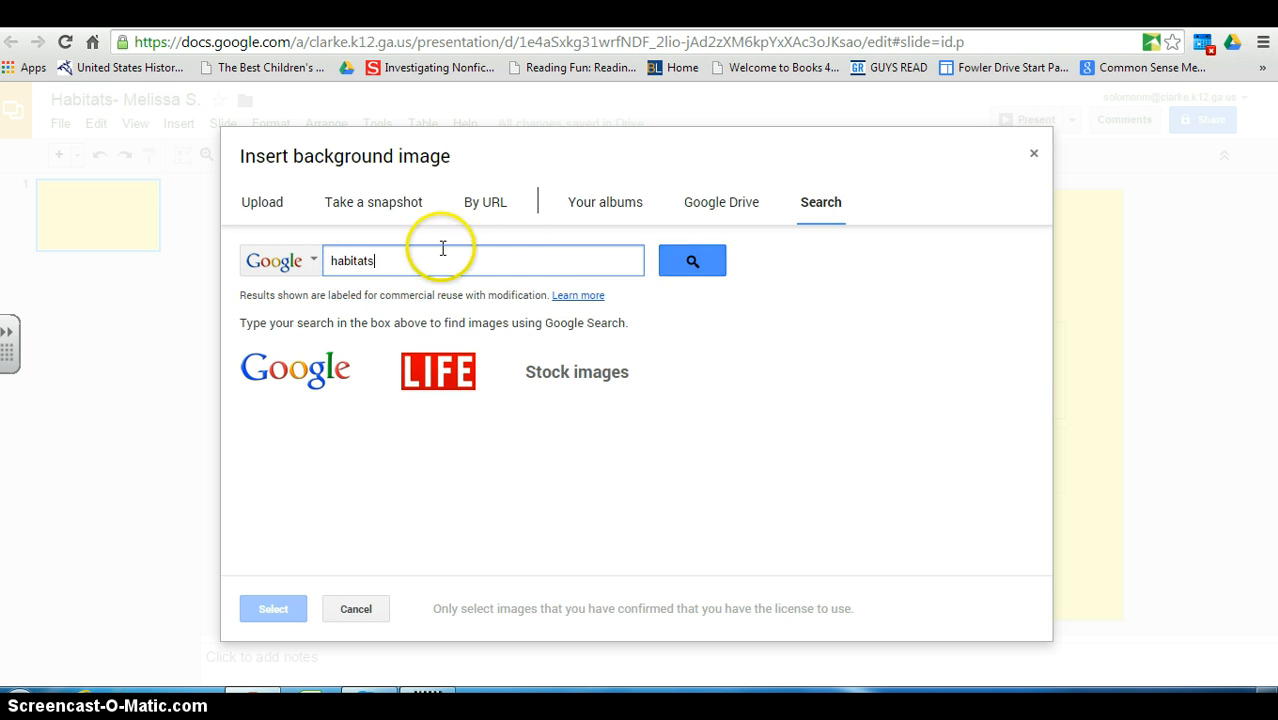
click(697, 260)
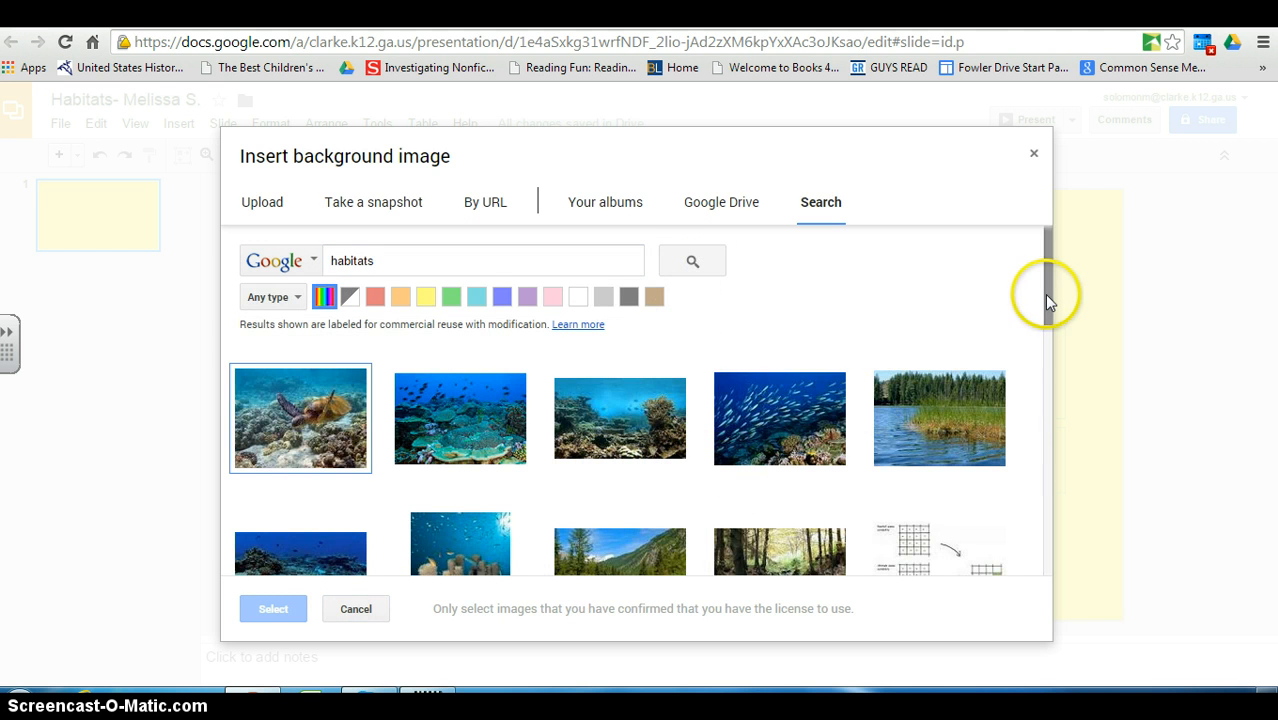
drag(1044, 294, 1052, 352)
click(615, 398)
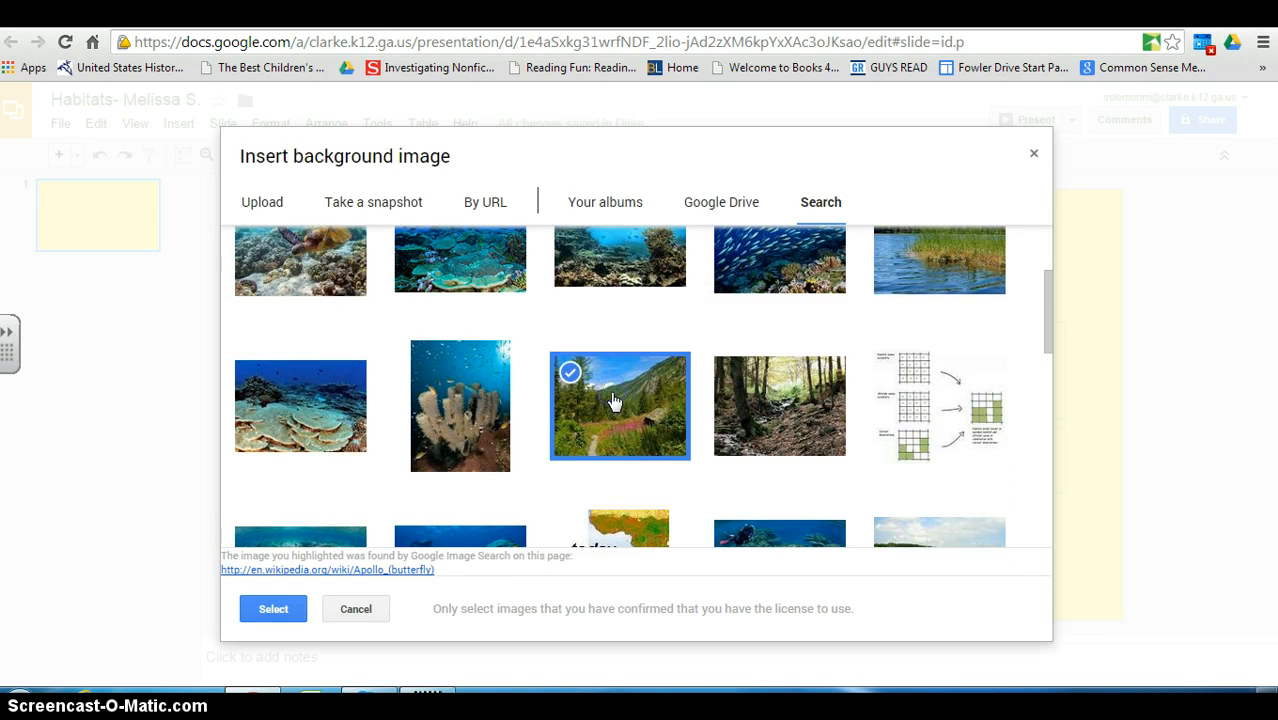
click(278, 615)
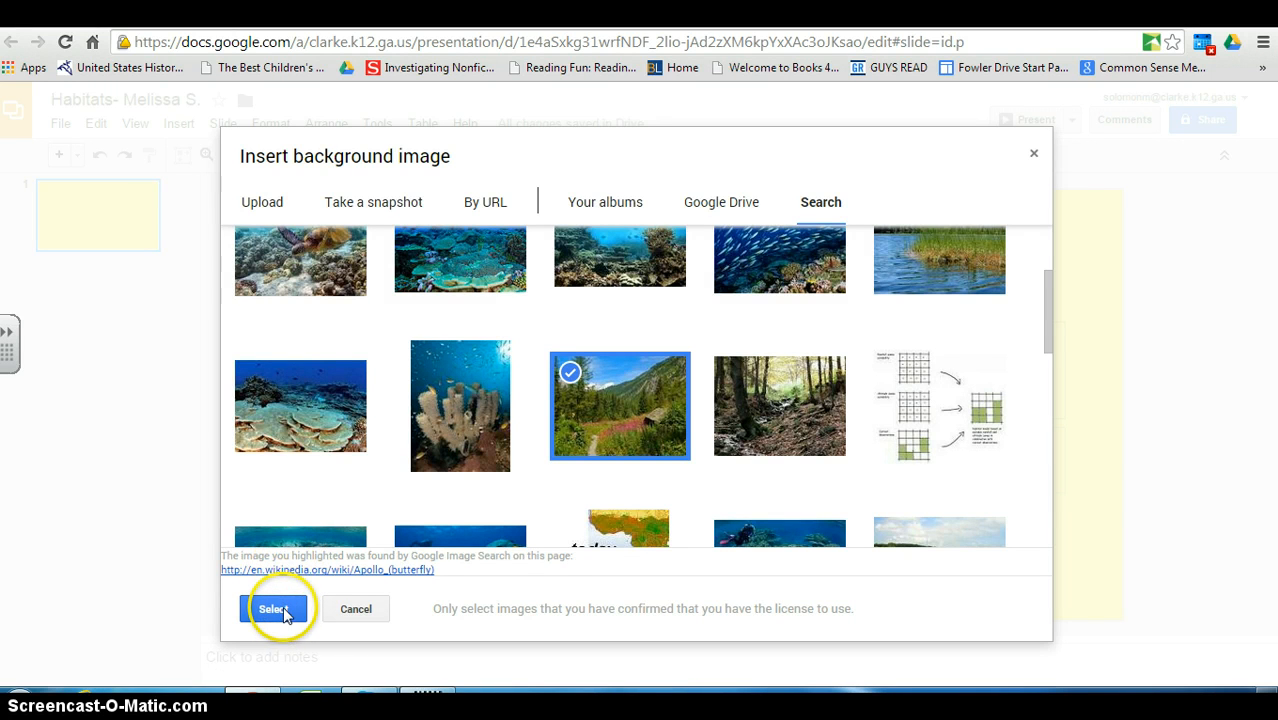
click(274, 609)
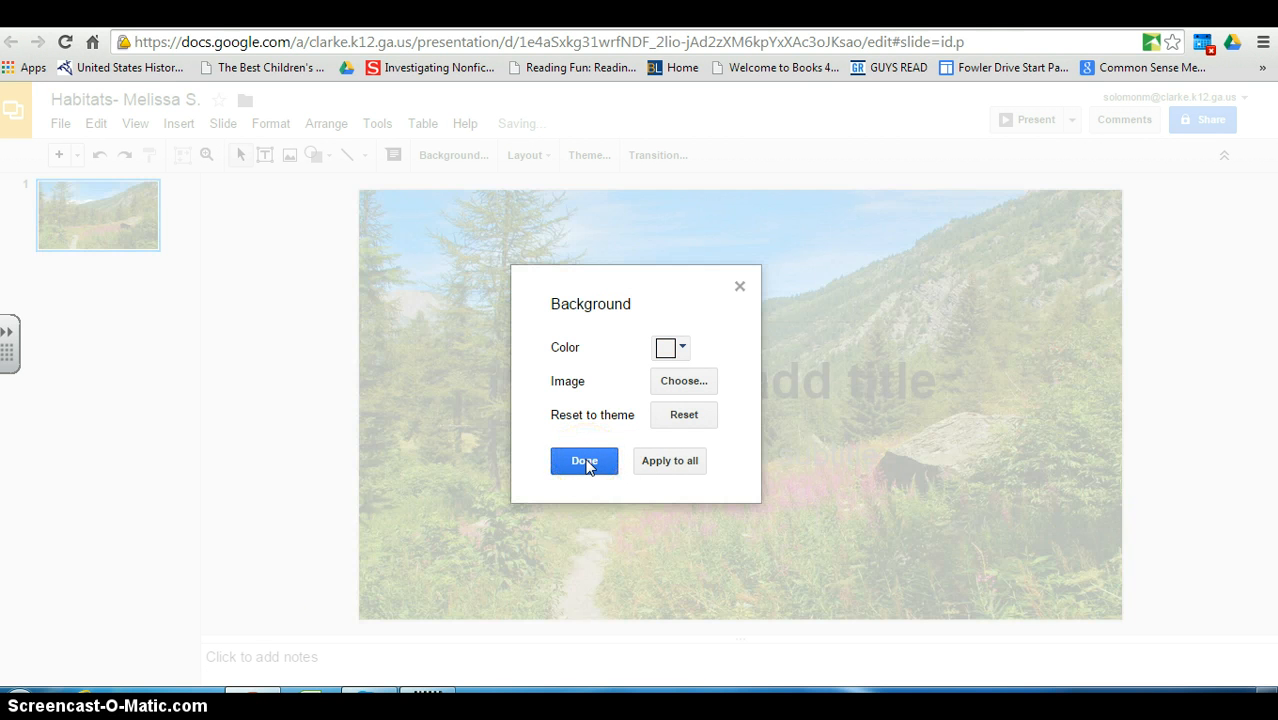
click(584, 461)
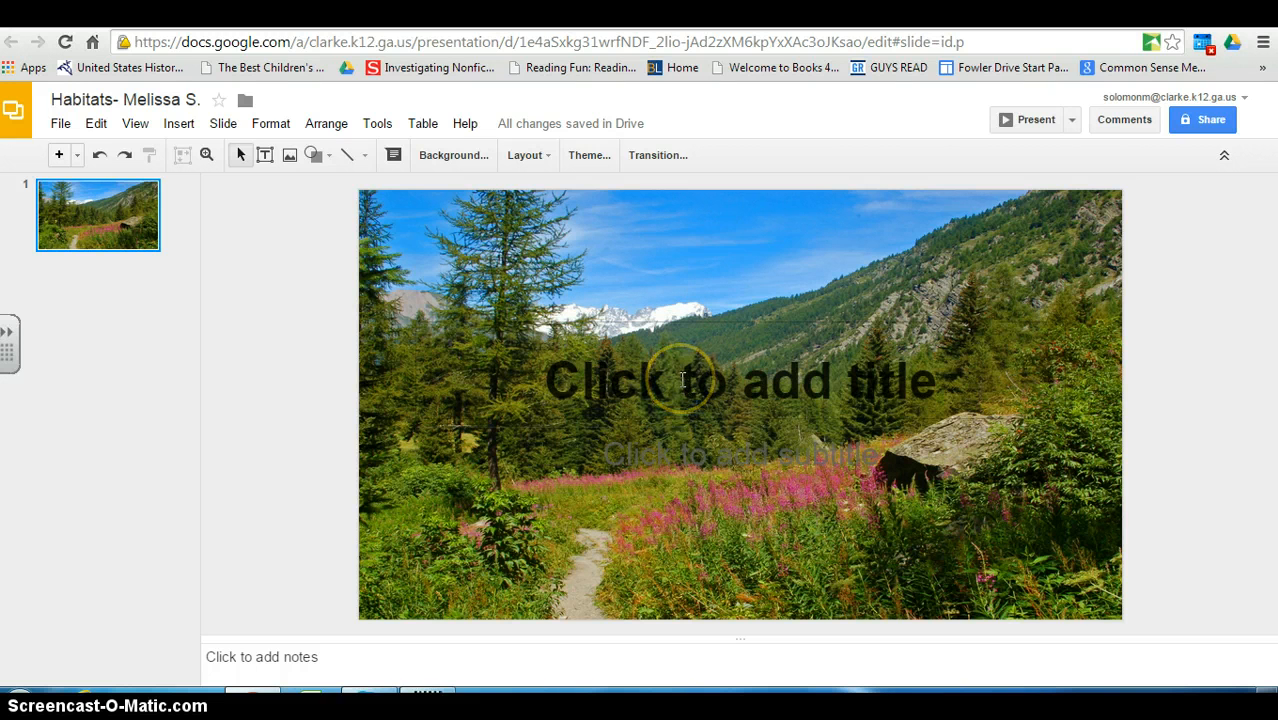
Enter "Habitats in America" as the slide's title.
click(754, 378)
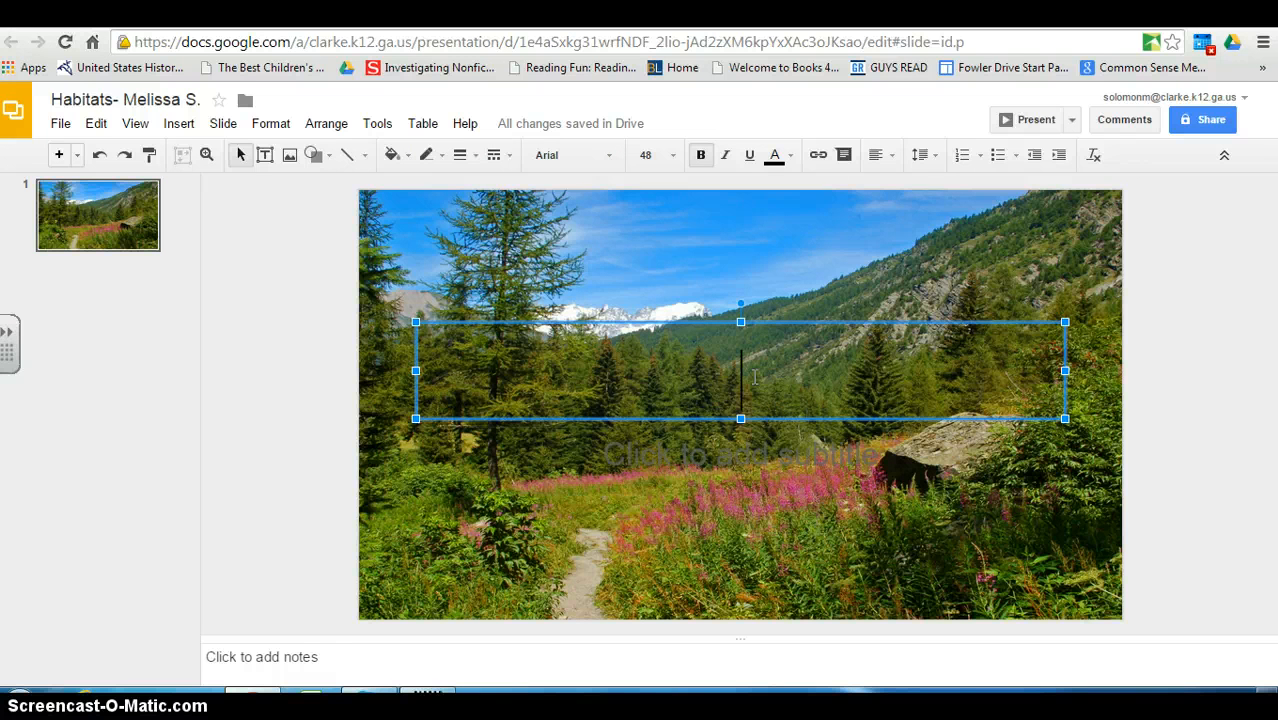
text(Habi)
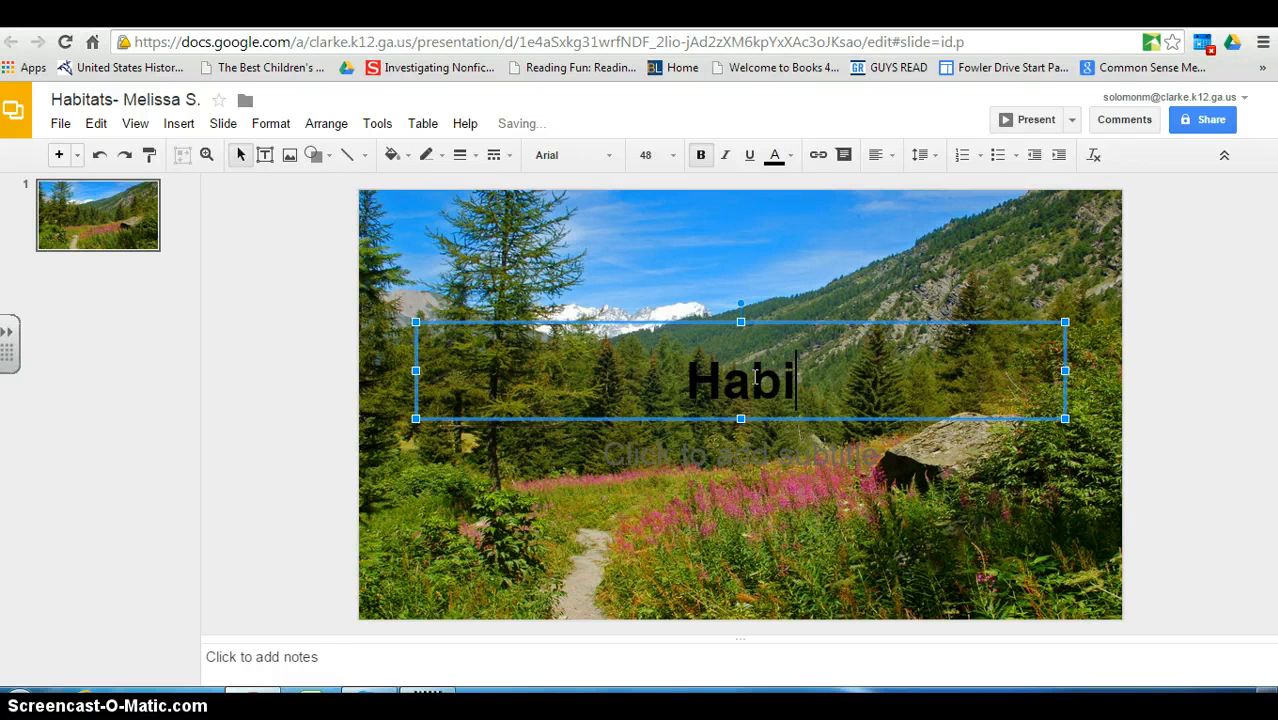
text(tats in Ameri)
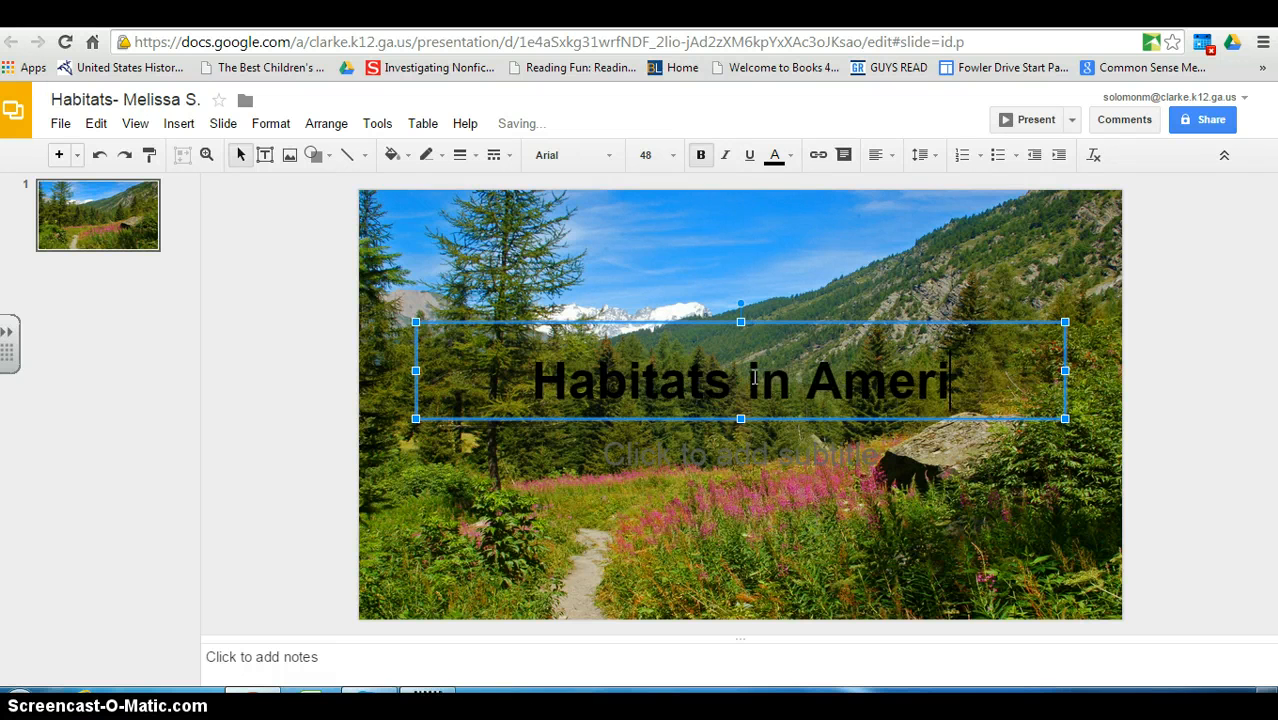
text(ca)
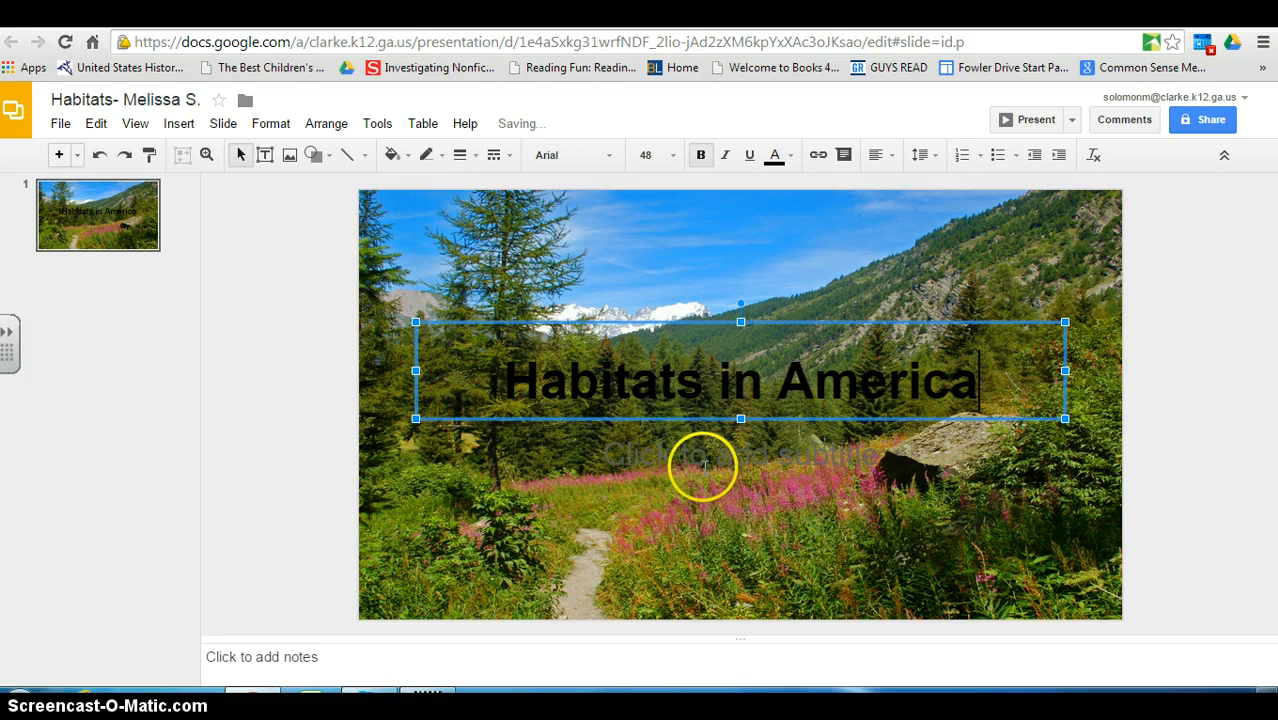
Fill in the subtitle with "By" followed by the author's full name.
click(701, 460)
click(700, 458)
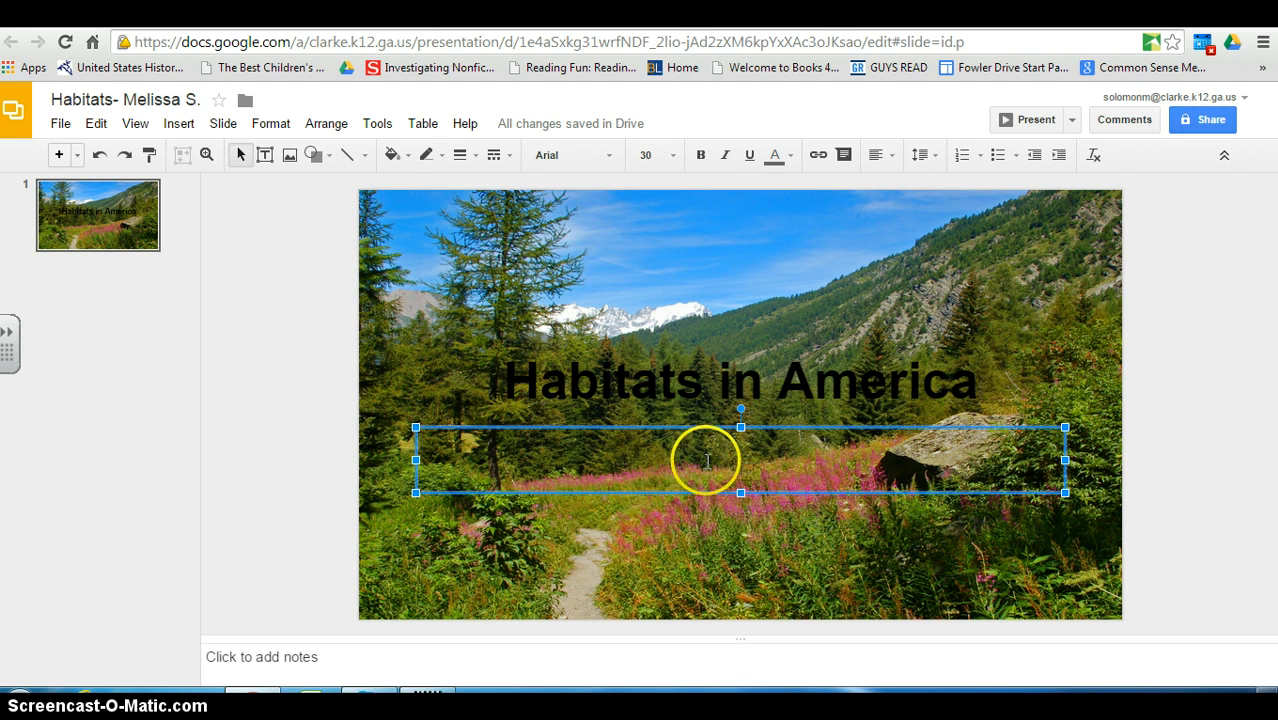
click(712, 461)
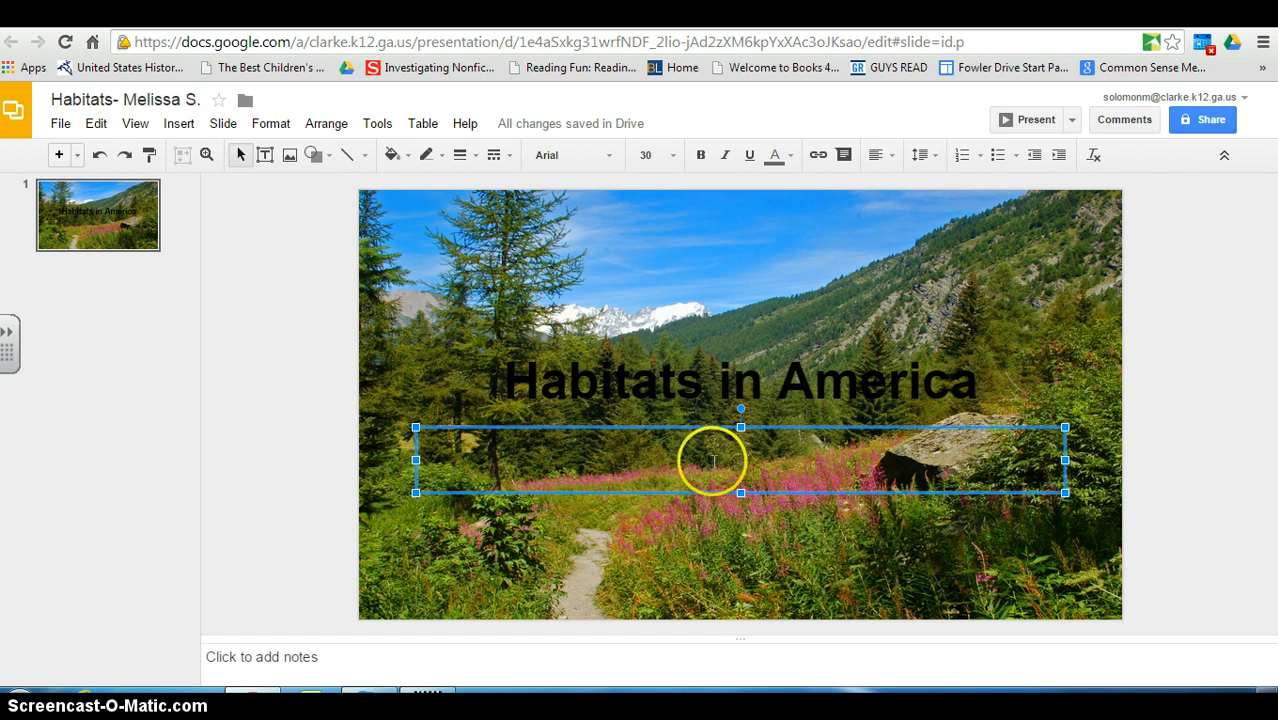
text(By )
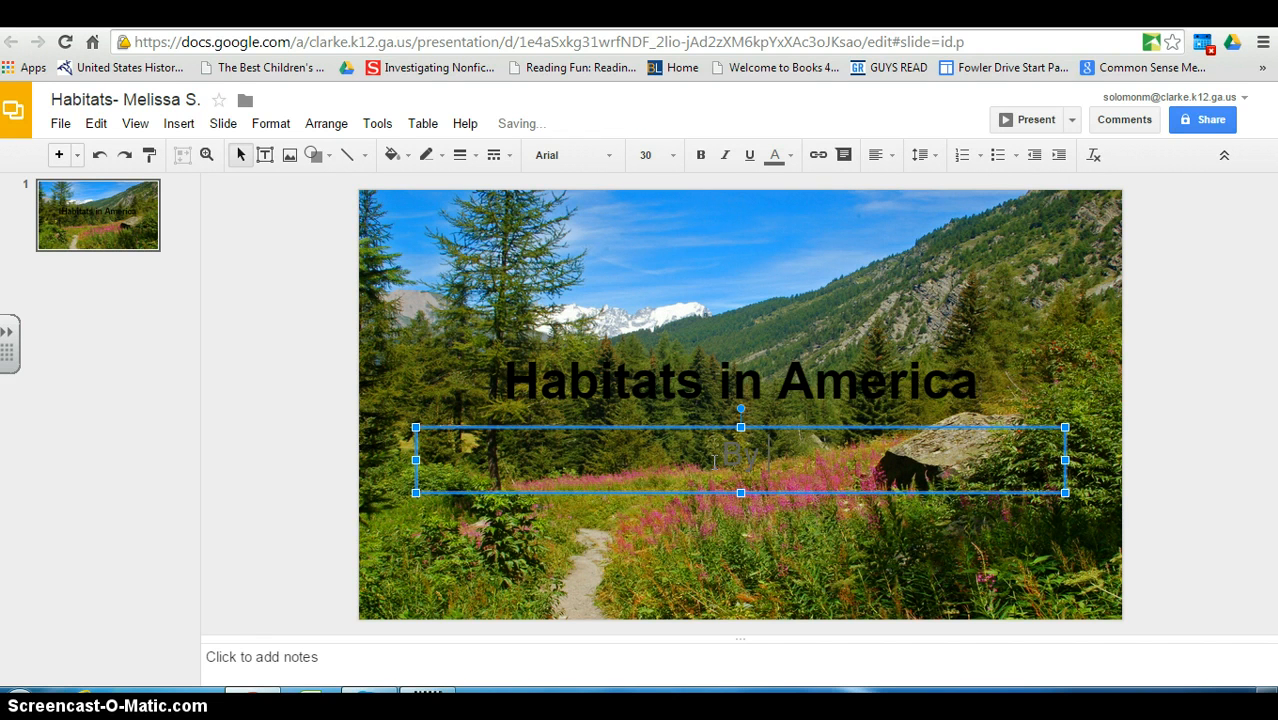
text(Melis)
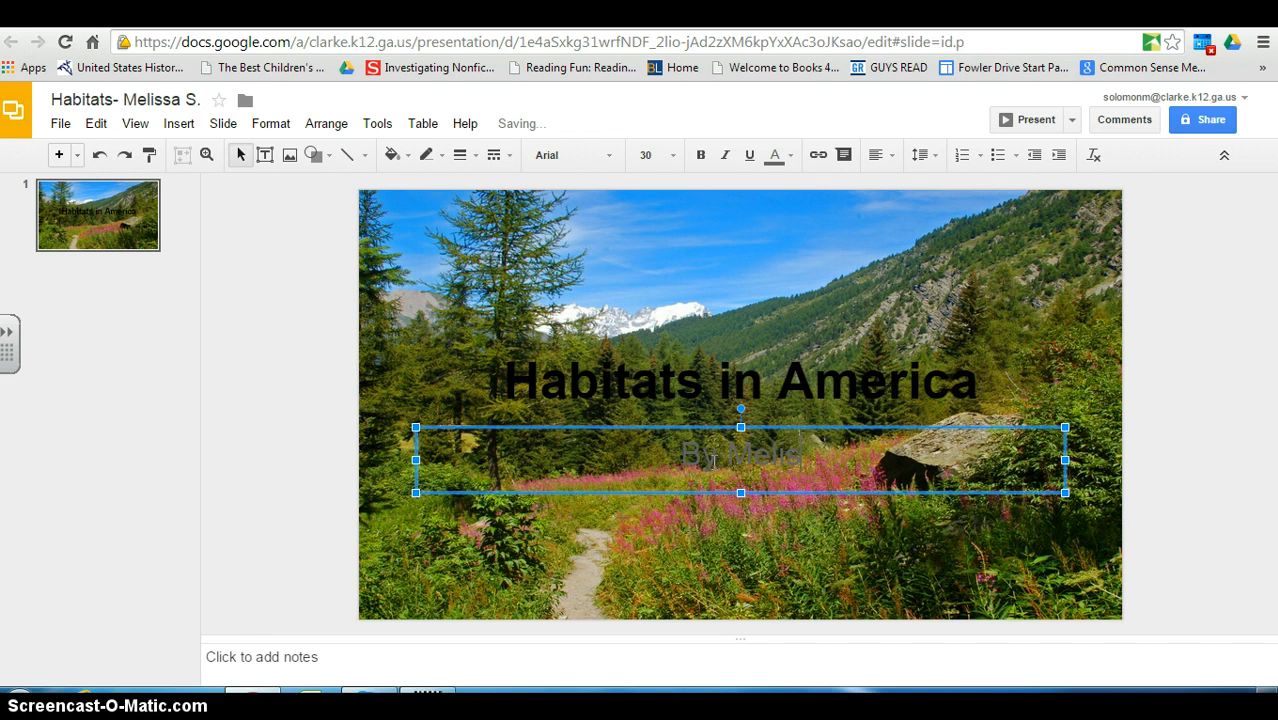
text(sa Solomon)
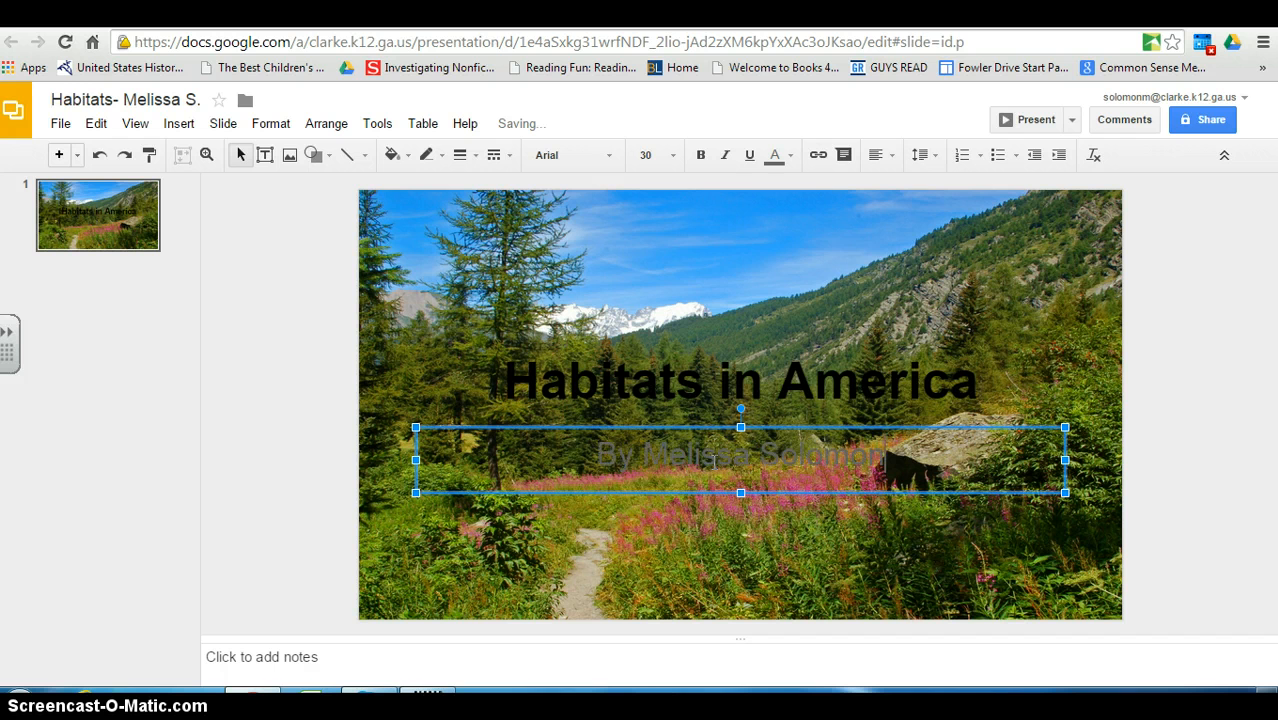
Change the subtitle's text color to white.
drag(603, 453, 858, 471)
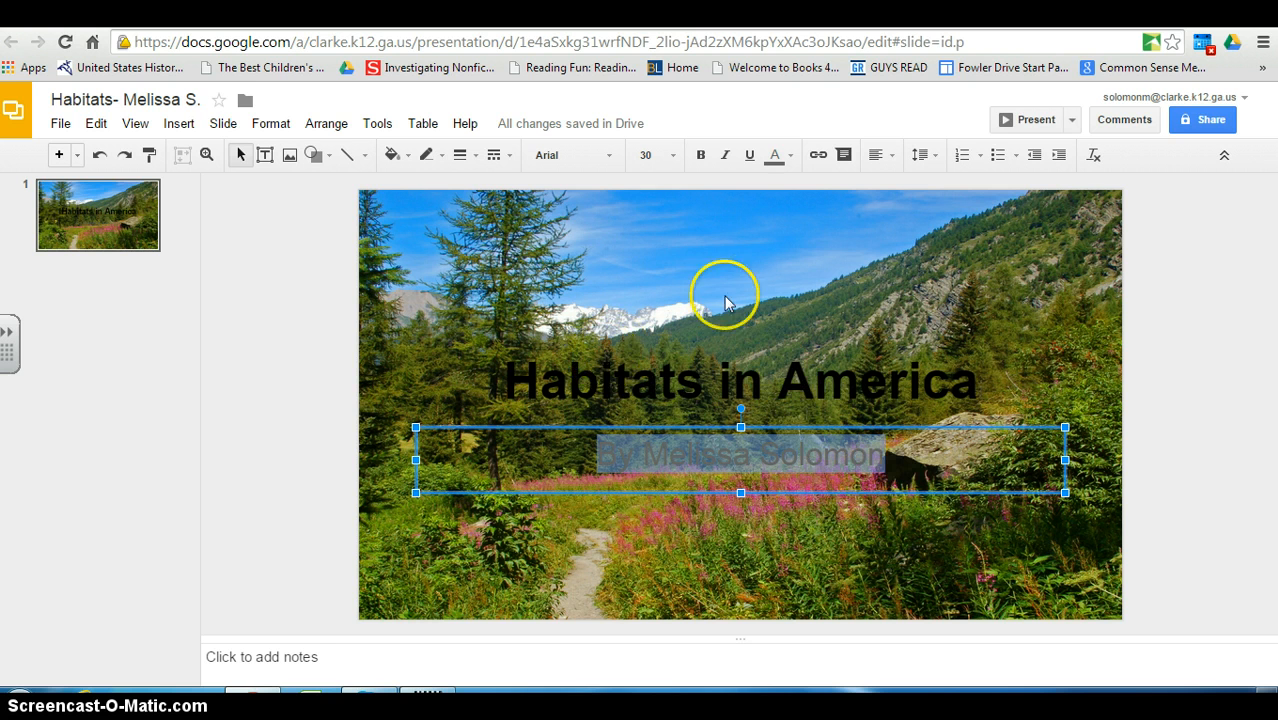
click(790, 160)
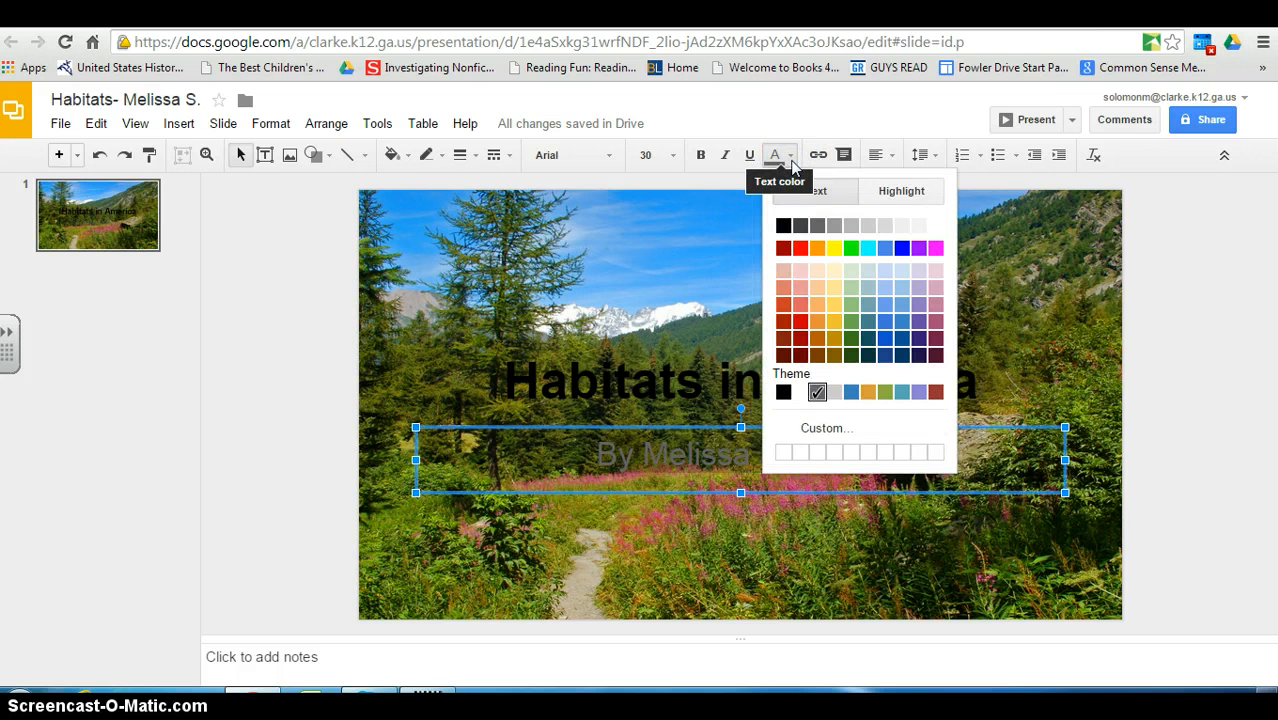
click(934, 226)
click(776, 547)
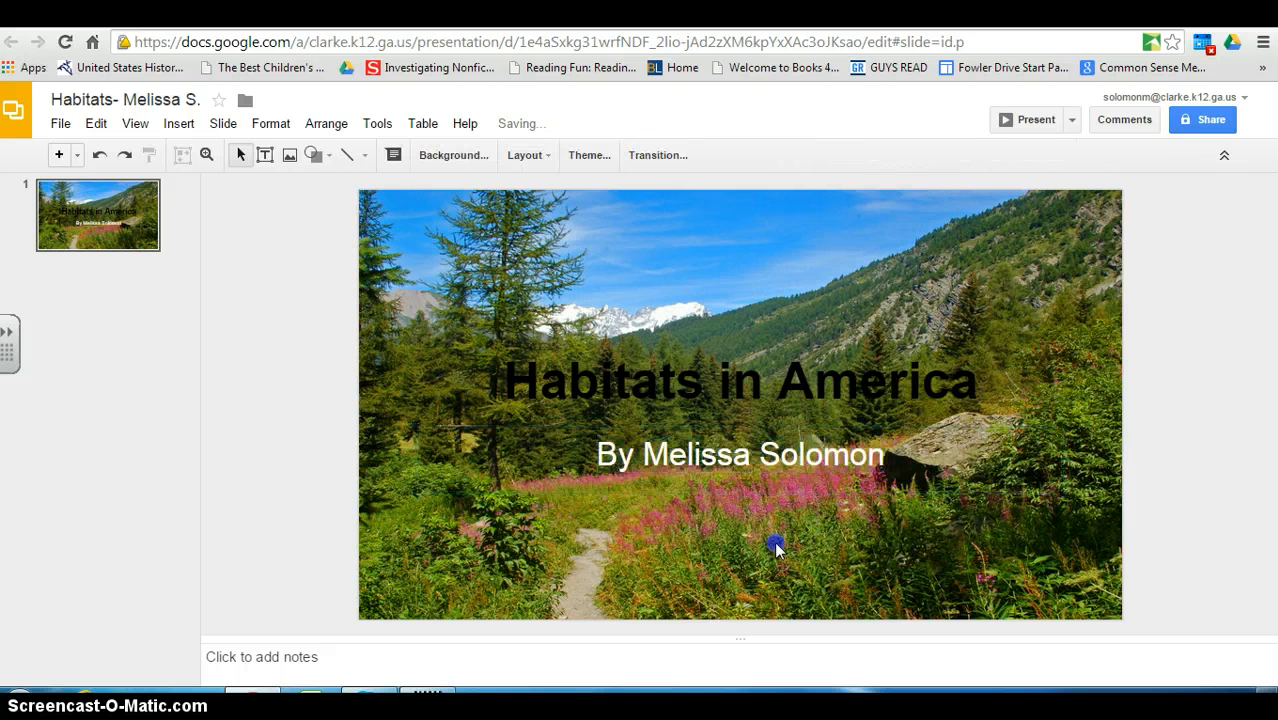
Change the text color of the title "Habitats in America" to white.
click(533, 375)
drag(509, 377, 984, 380)
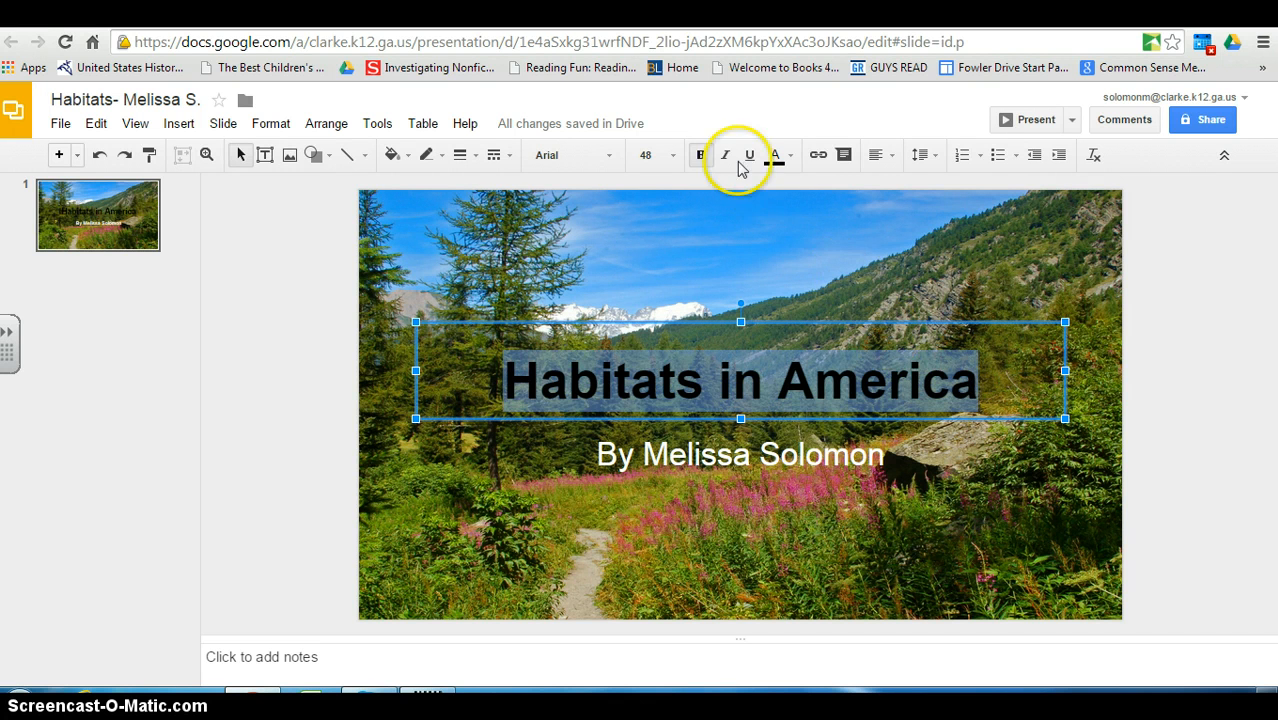
click(790, 157)
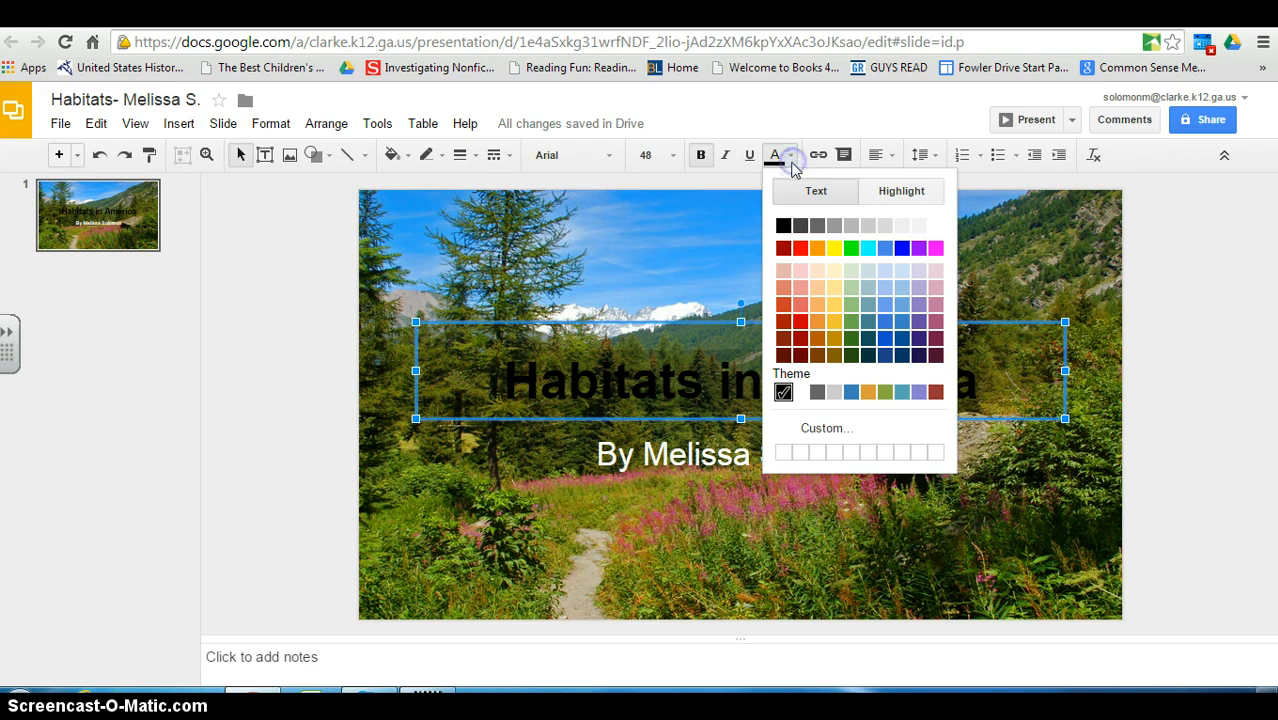
click(935, 225)
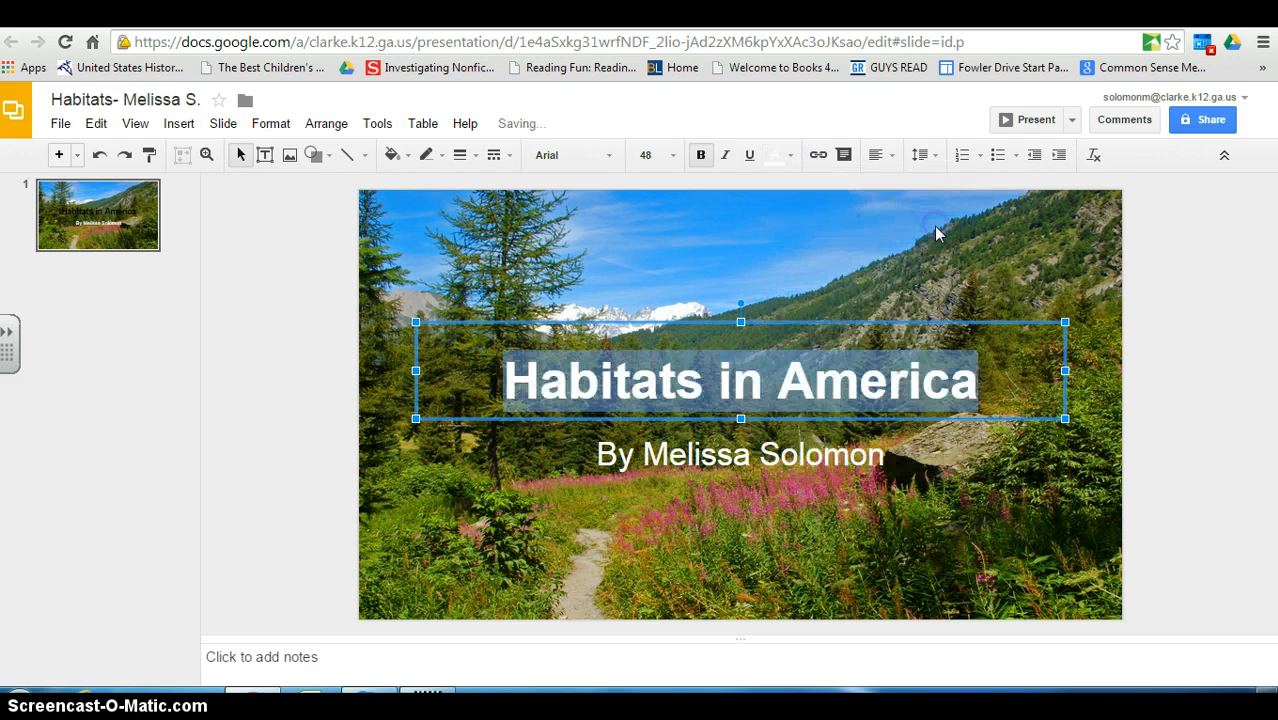
click(653, 255)
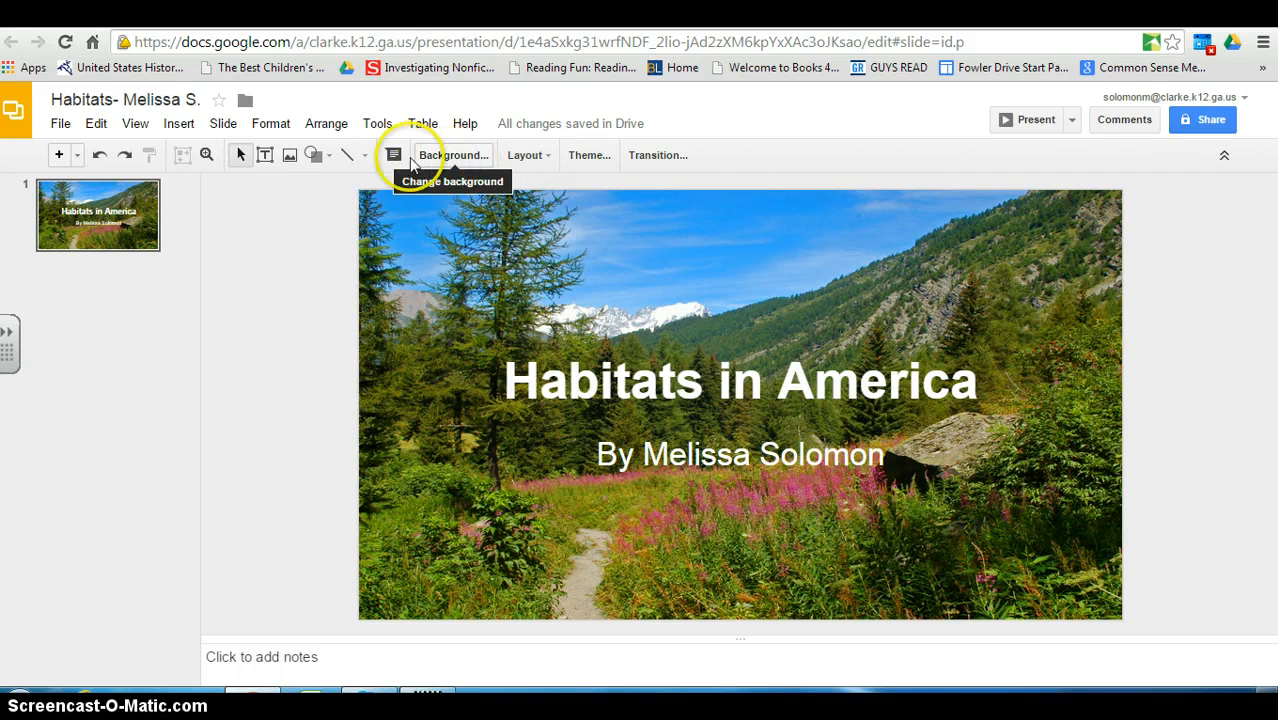
Add a new slide after the title slide and apply the Title and Two Columns layout to it.
click(224, 124)
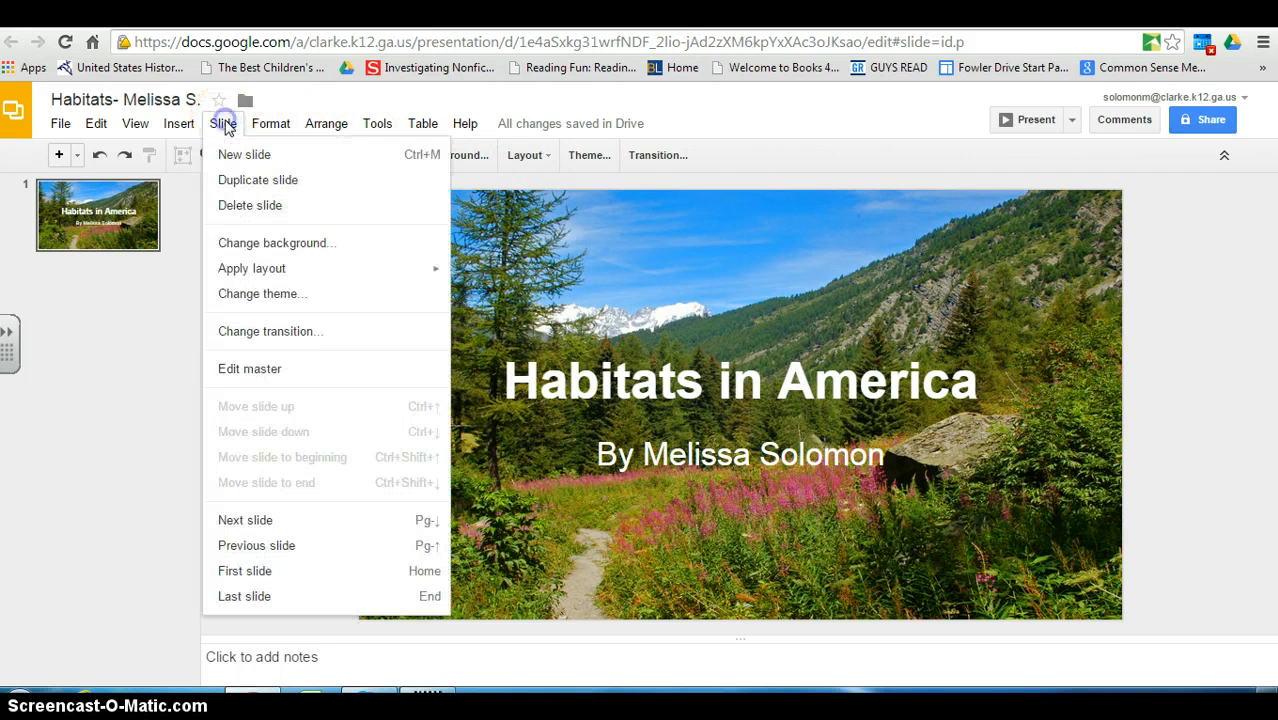
click(224, 125)
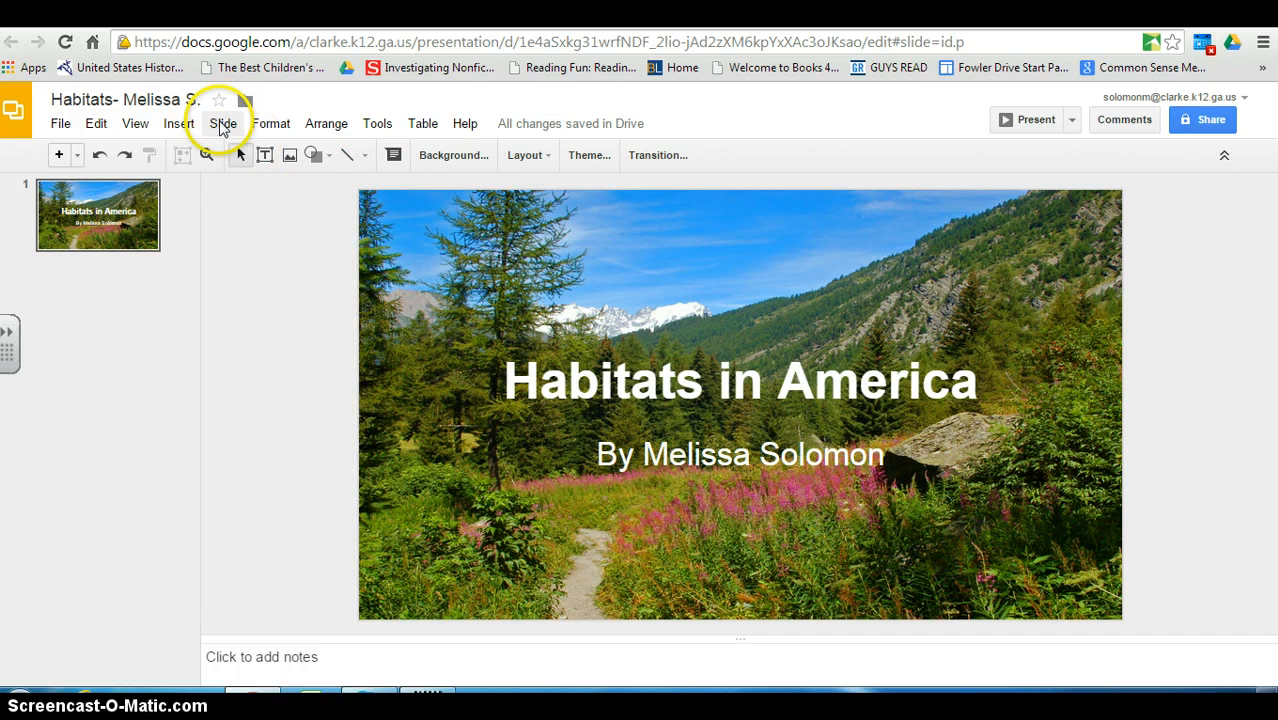
click(224, 125)
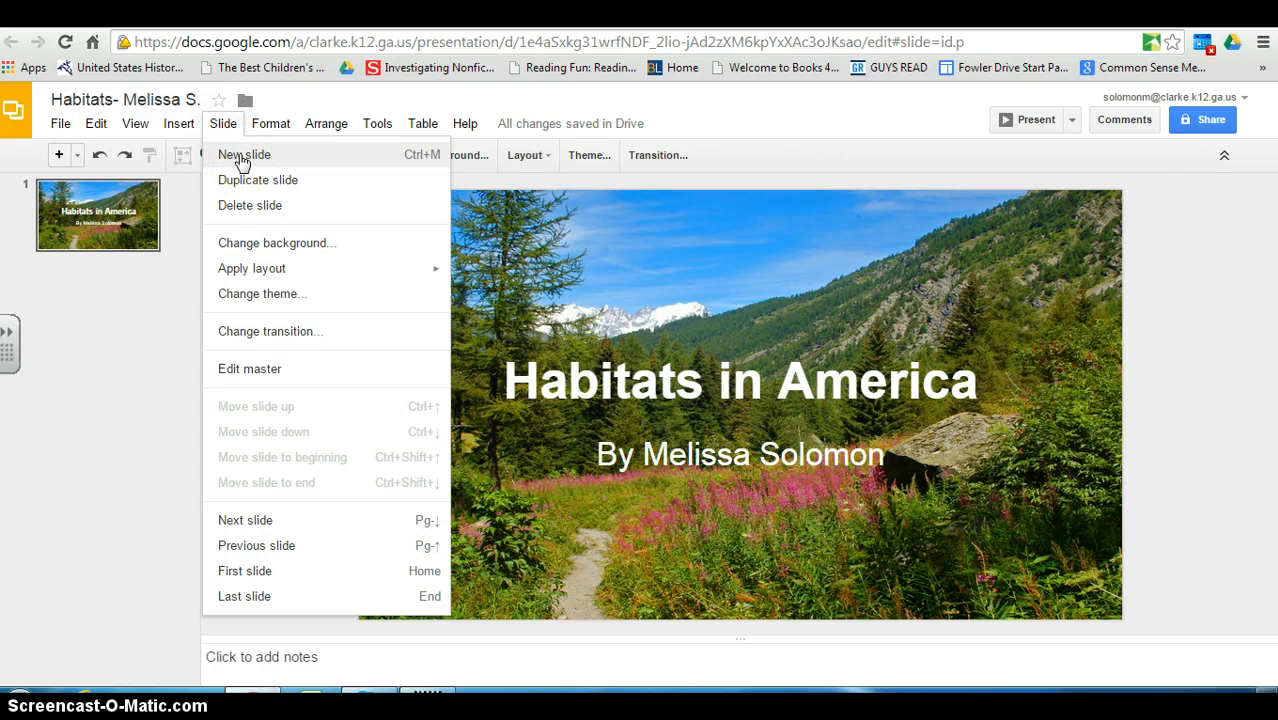
click(242, 157)
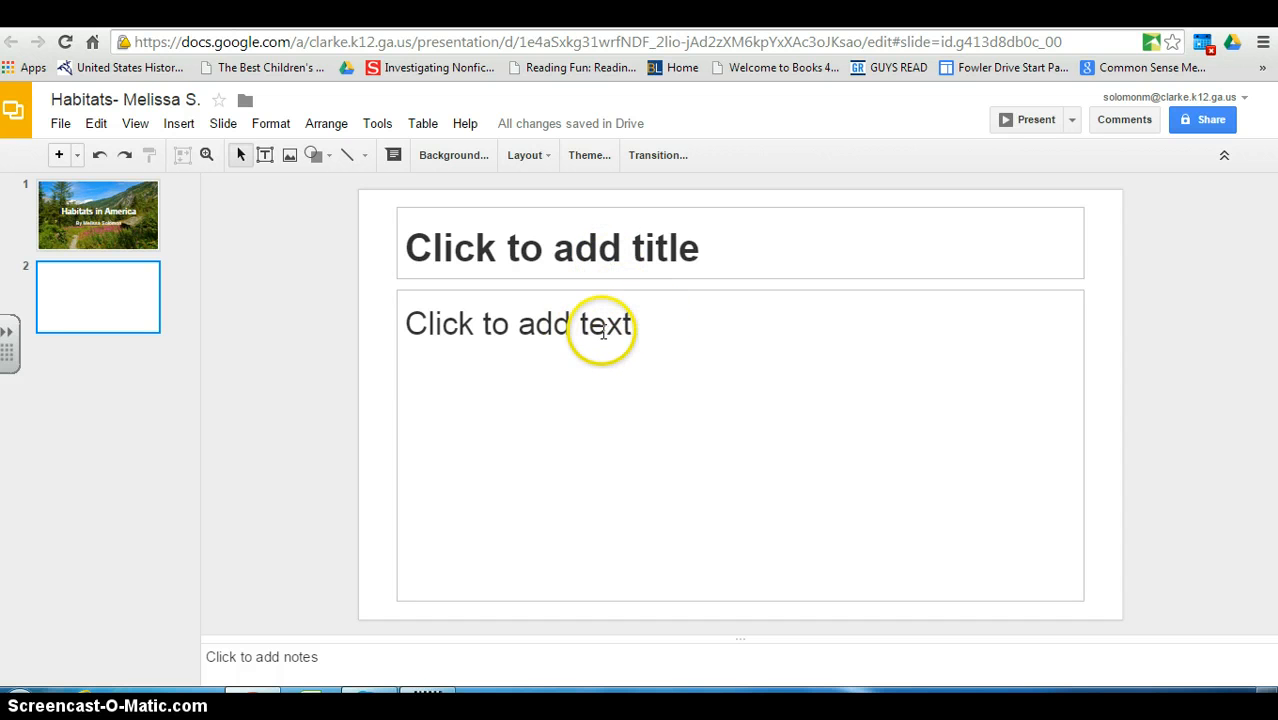
click(548, 162)
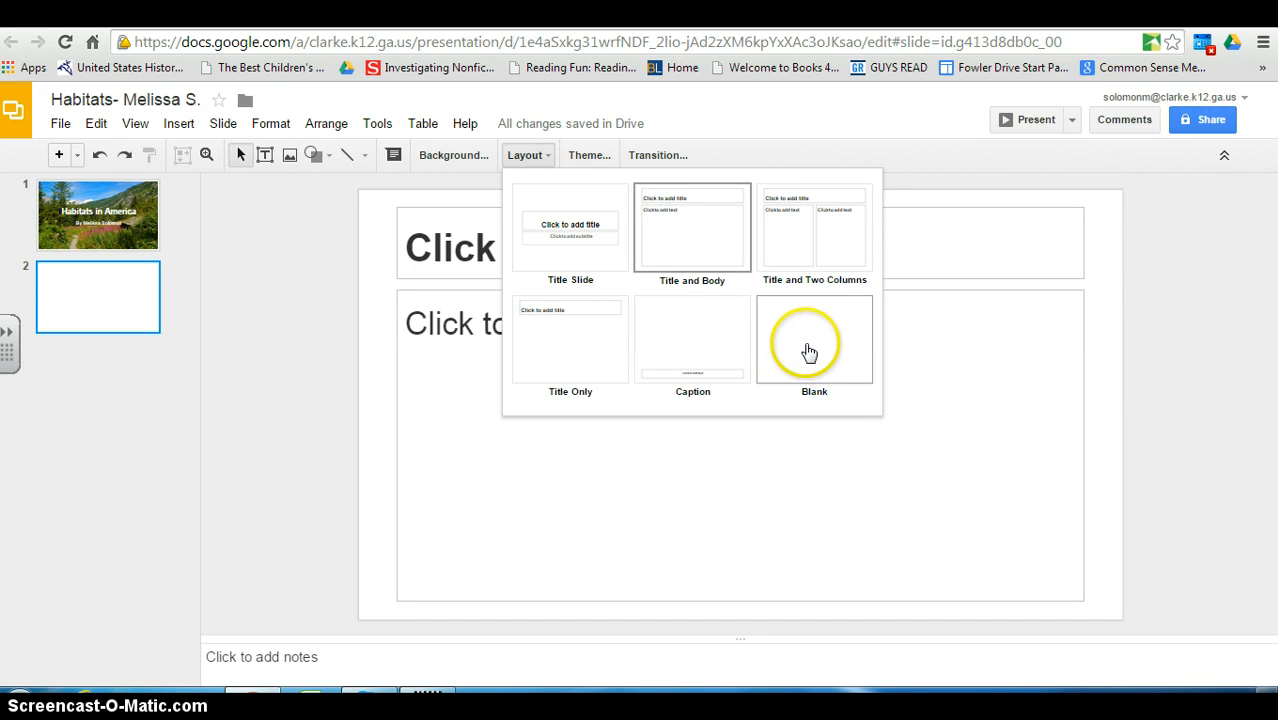
click(803, 254)
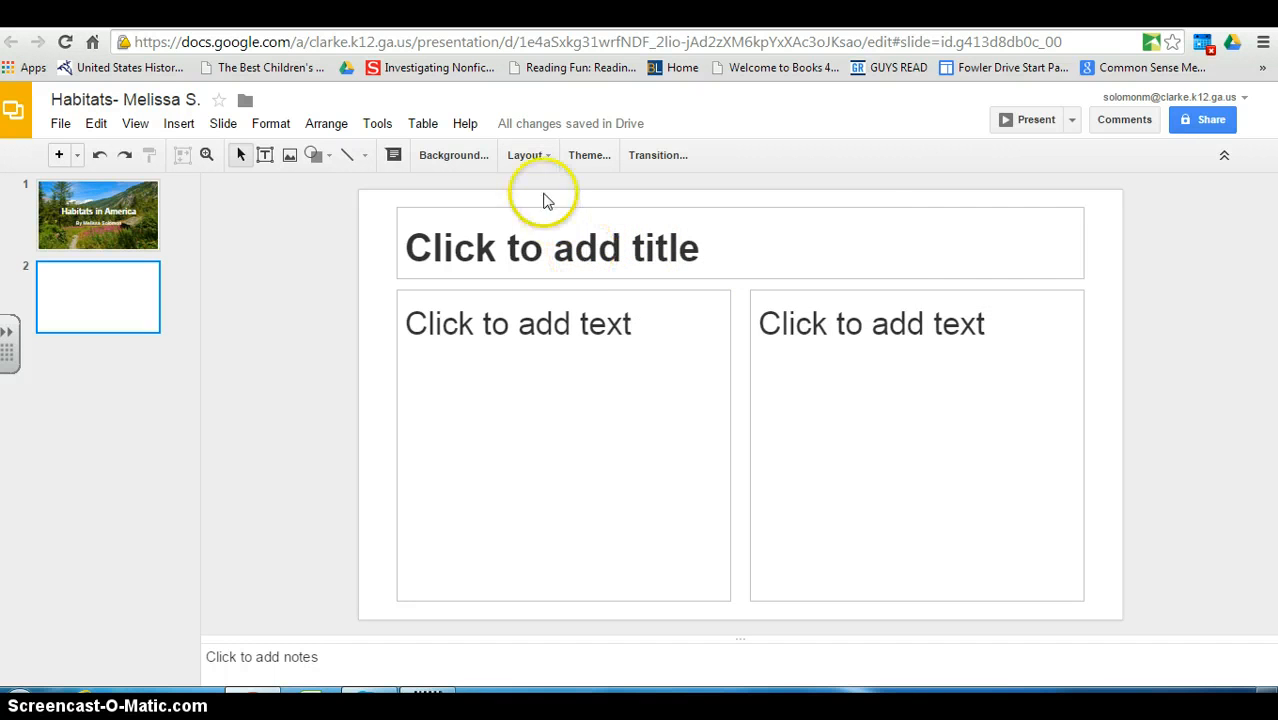
Set the second slide's background to a solid medium cornflower blue, leaving the title slide's photo background in place.
click(477, 155)
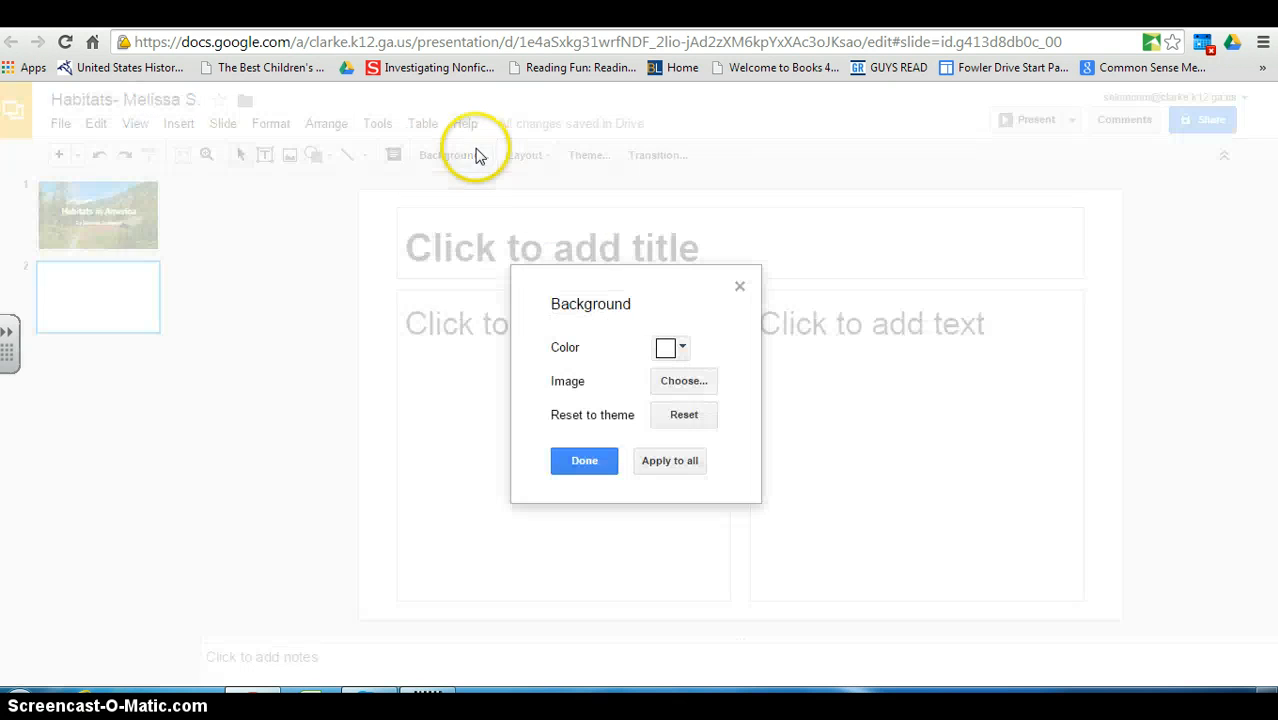
click(679, 349)
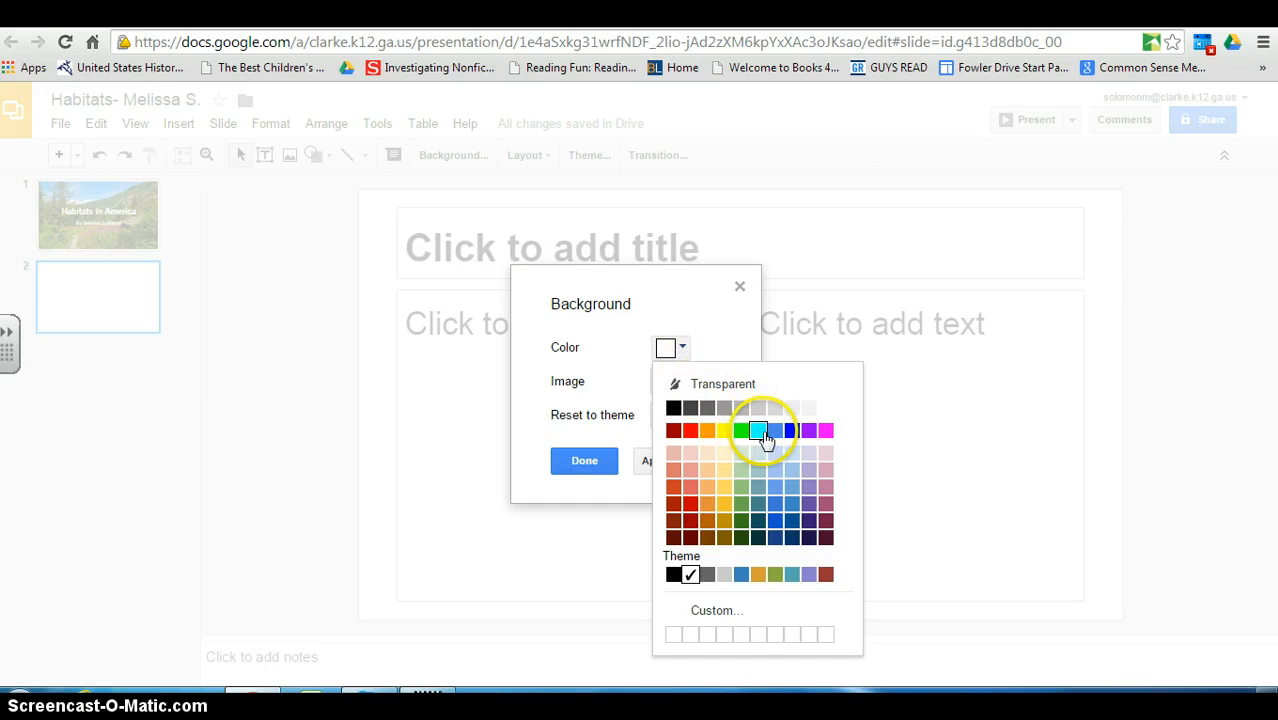
click(778, 490)
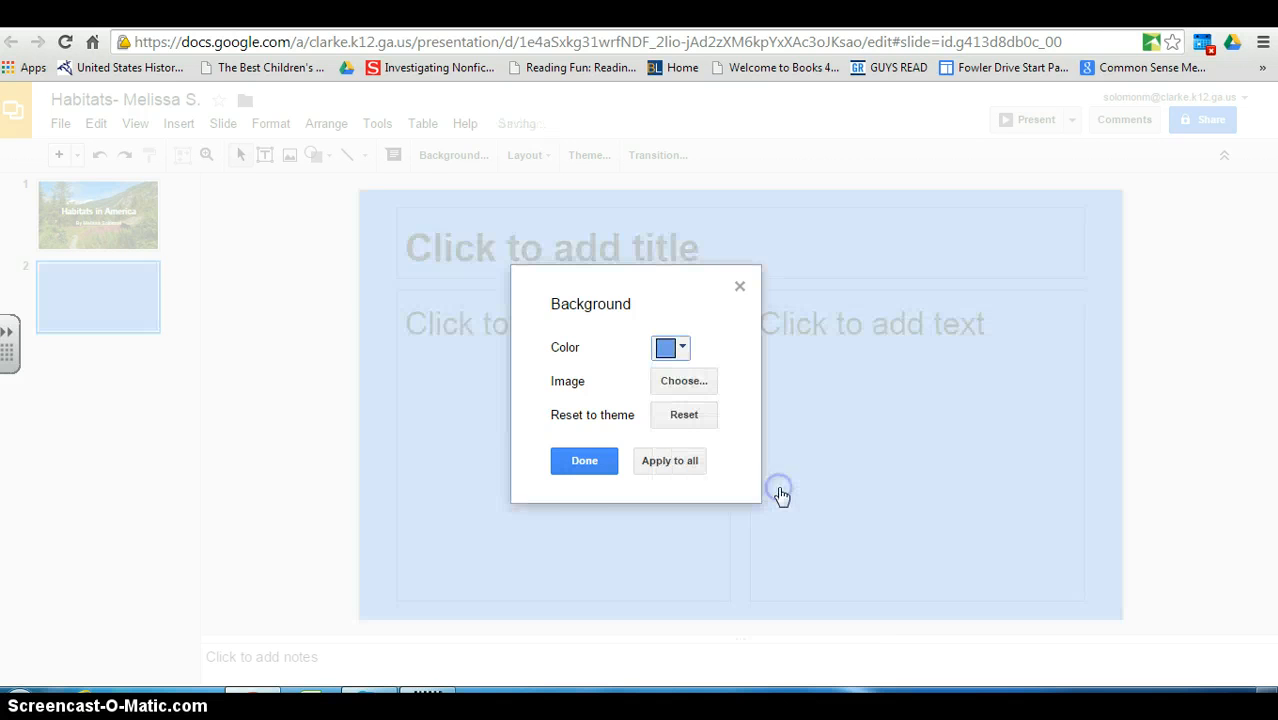
click(574, 464)
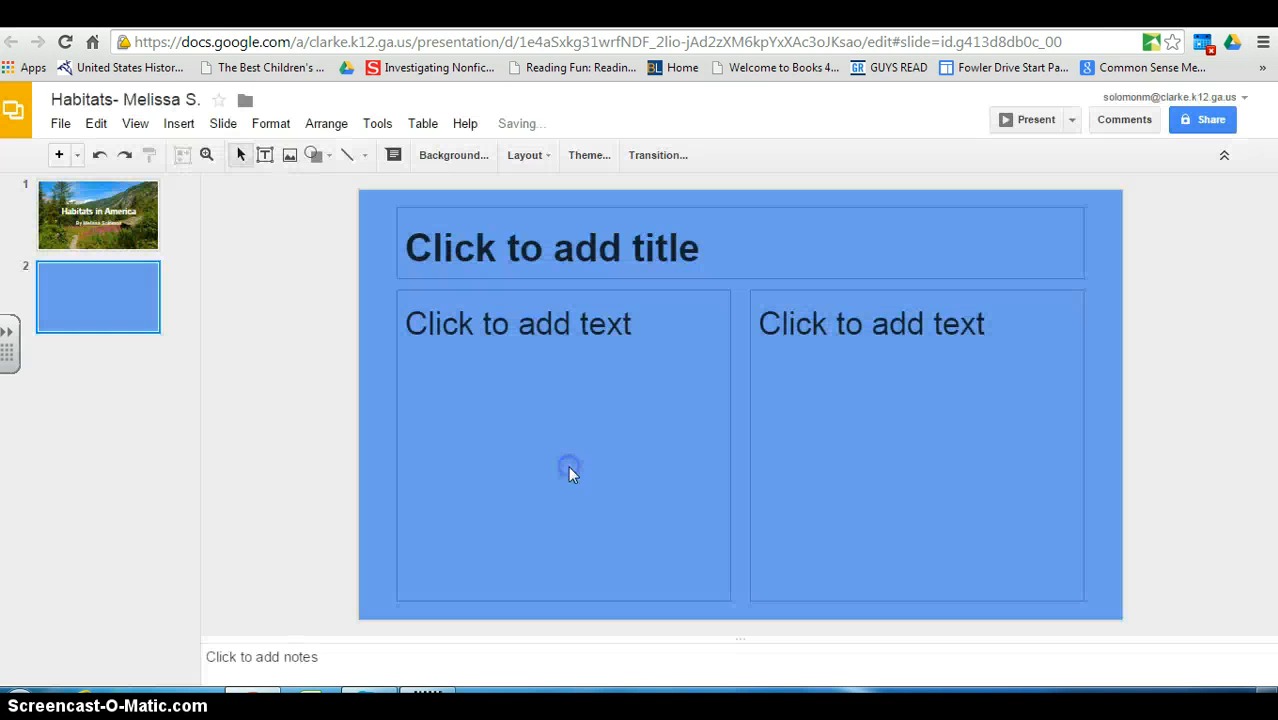
Enter "Wetlands Habitat" as the second slide's title.
click(552, 236)
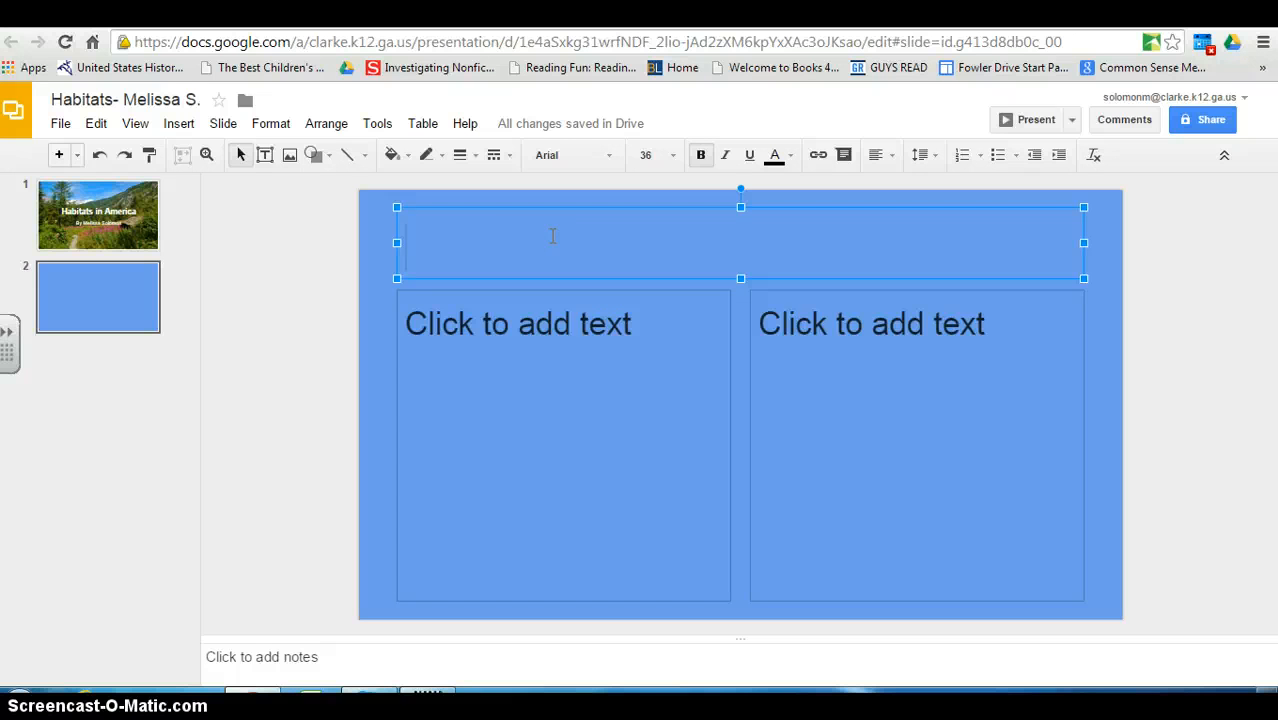
text(Wetlands Habitat)
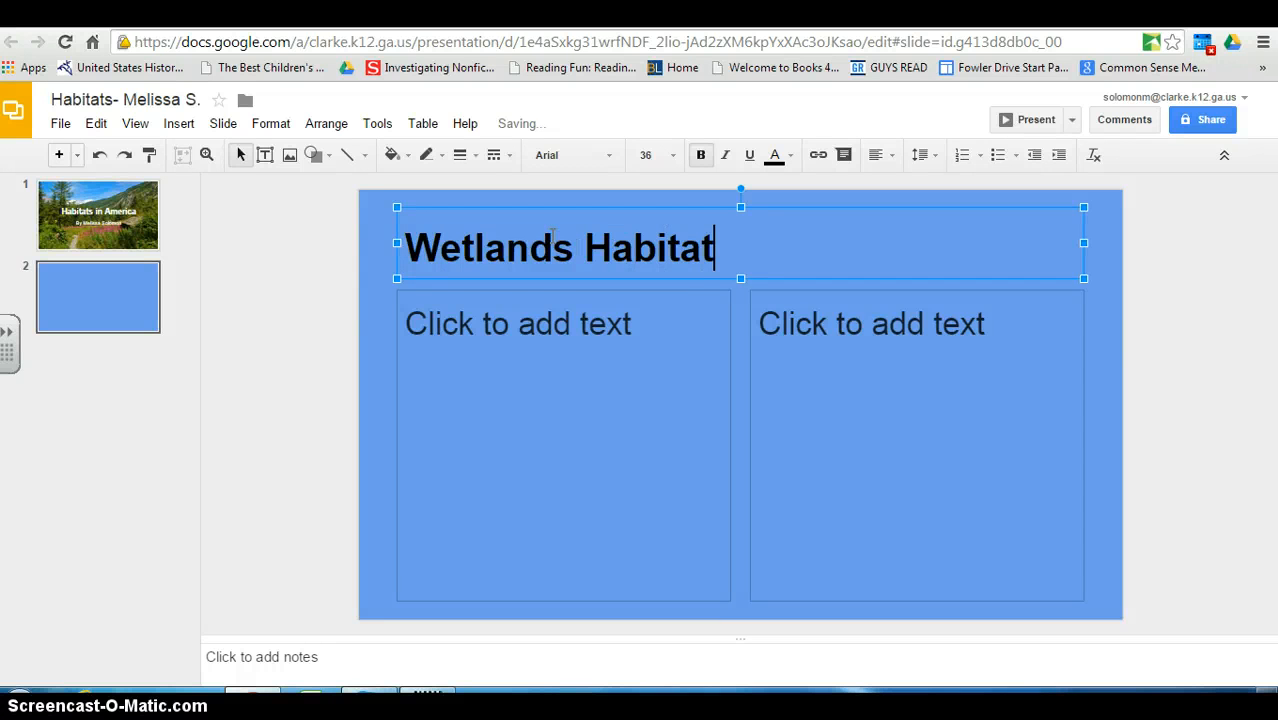
Place the text cursor in the left body column of the "Wetlands Habitat" slide.
click(434, 322)
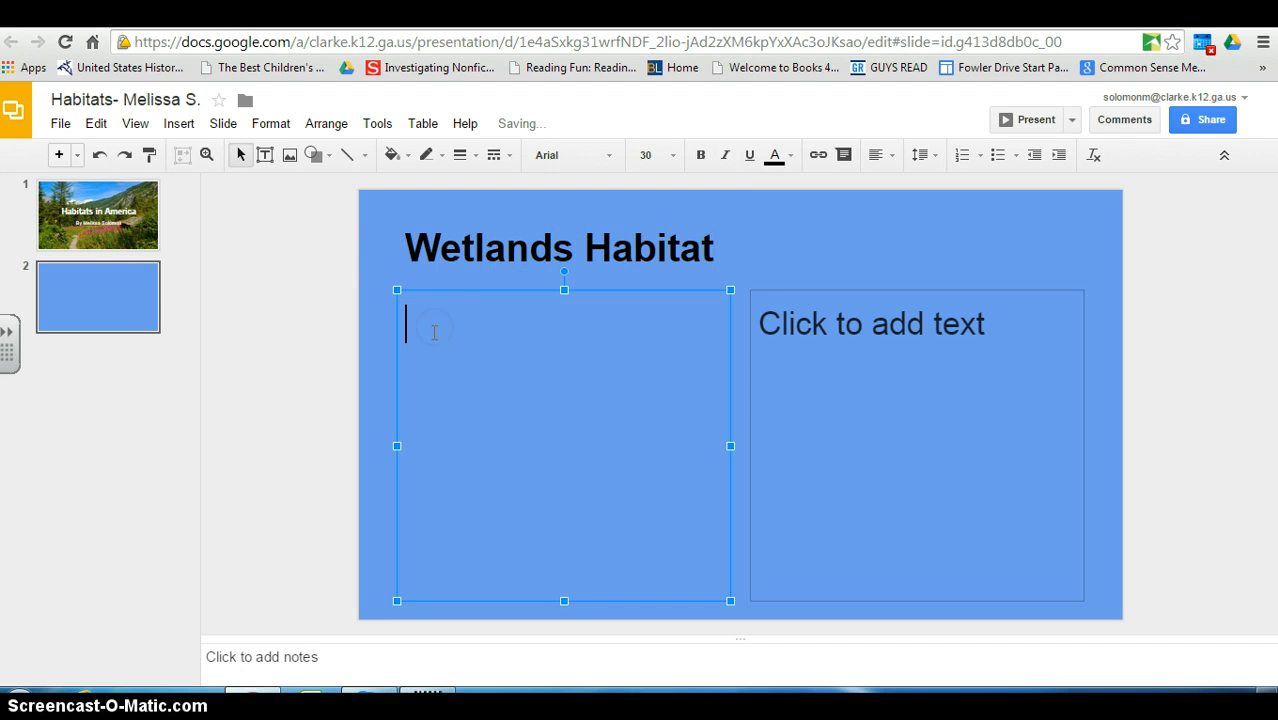
click(465, 333)
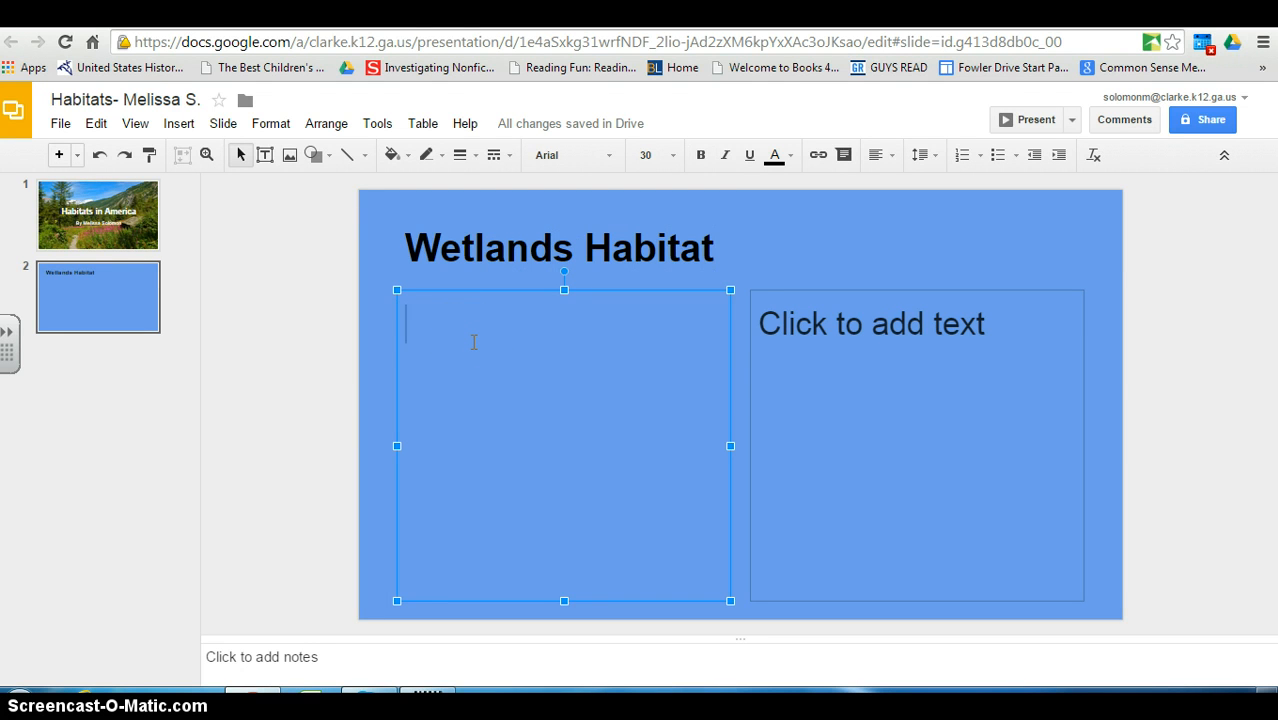